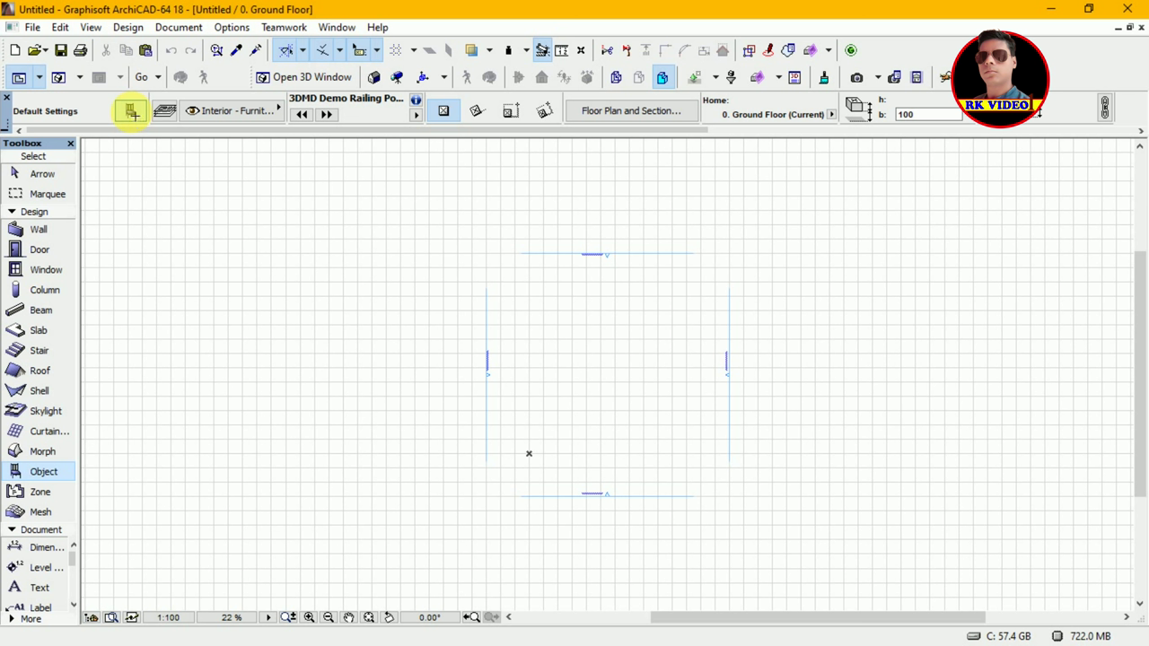
Step: Search the library for 'fence' and make Fence Horizontal 18 the default object
{"action": "left_click", "coordinate": [130, 111]}
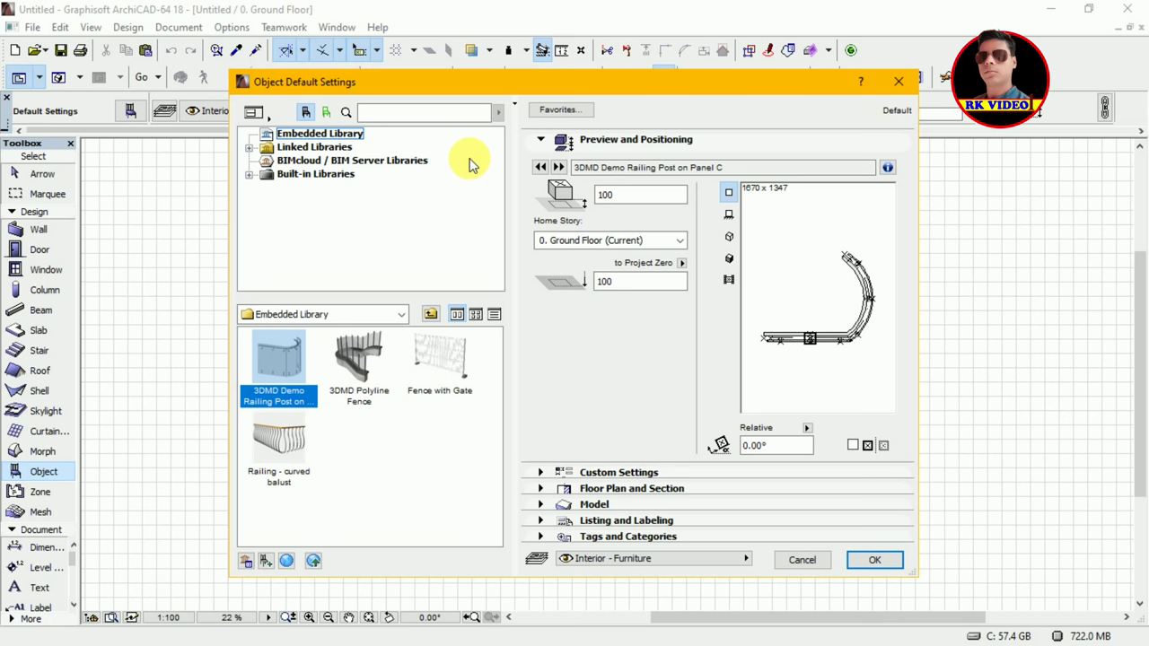
{"action": "left_click", "coordinate": [441, 113]}
{"action": "type", "text": "fence"}
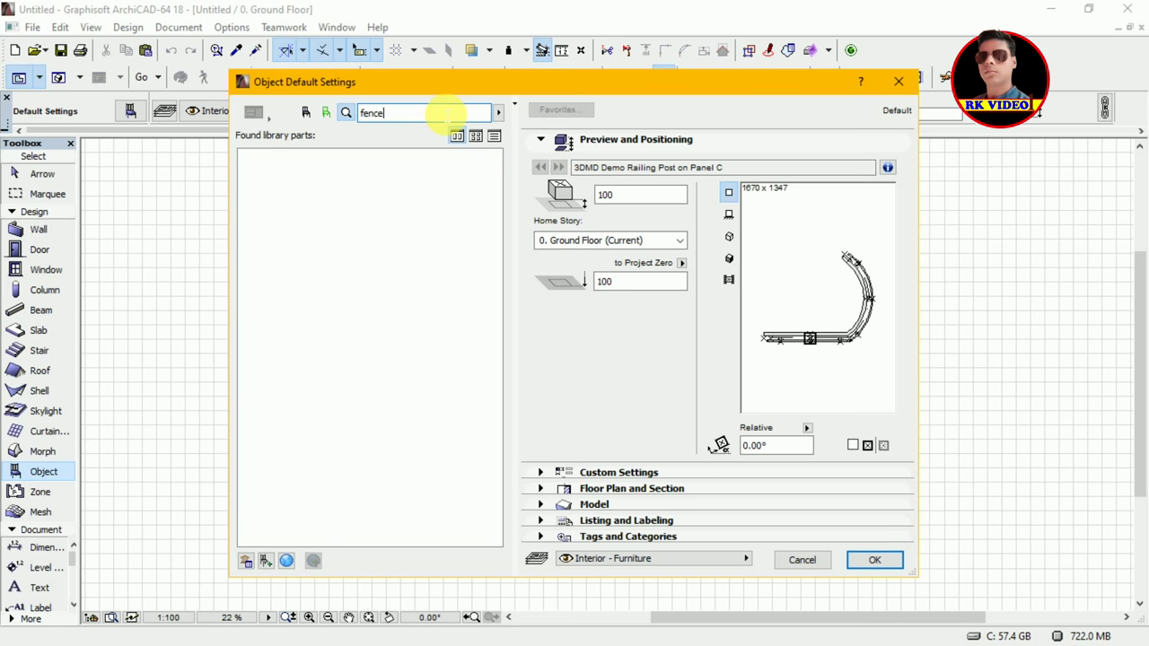
{"action": "key", "text": "Return"}
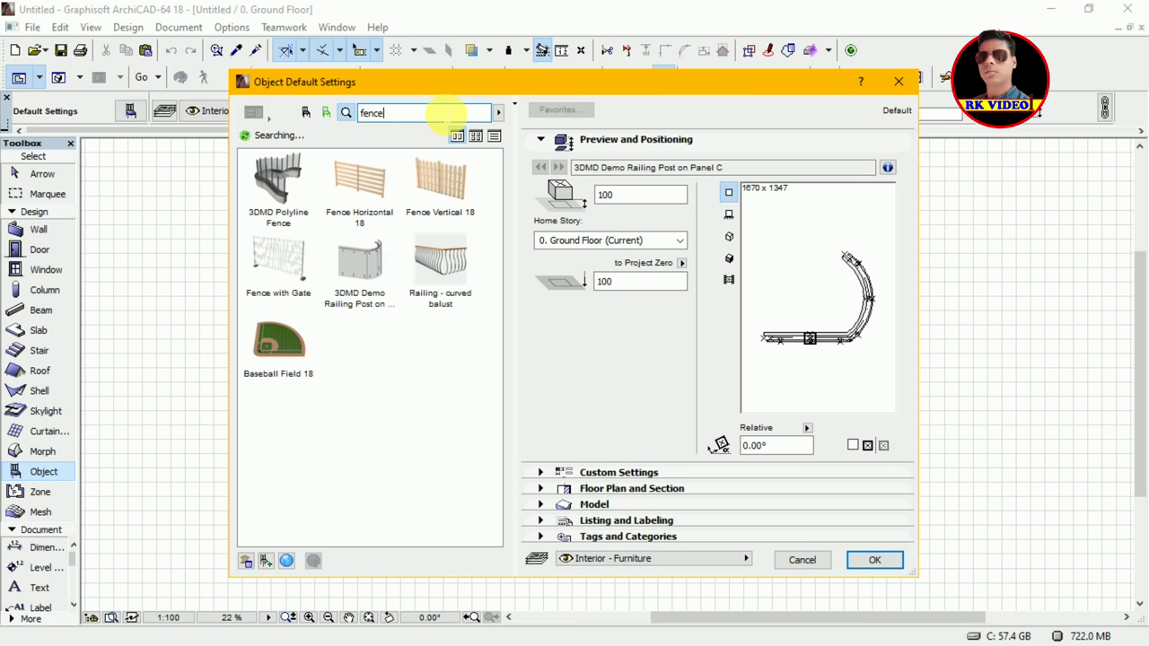
{"action": "left_click", "coordinate": [333, 171]}
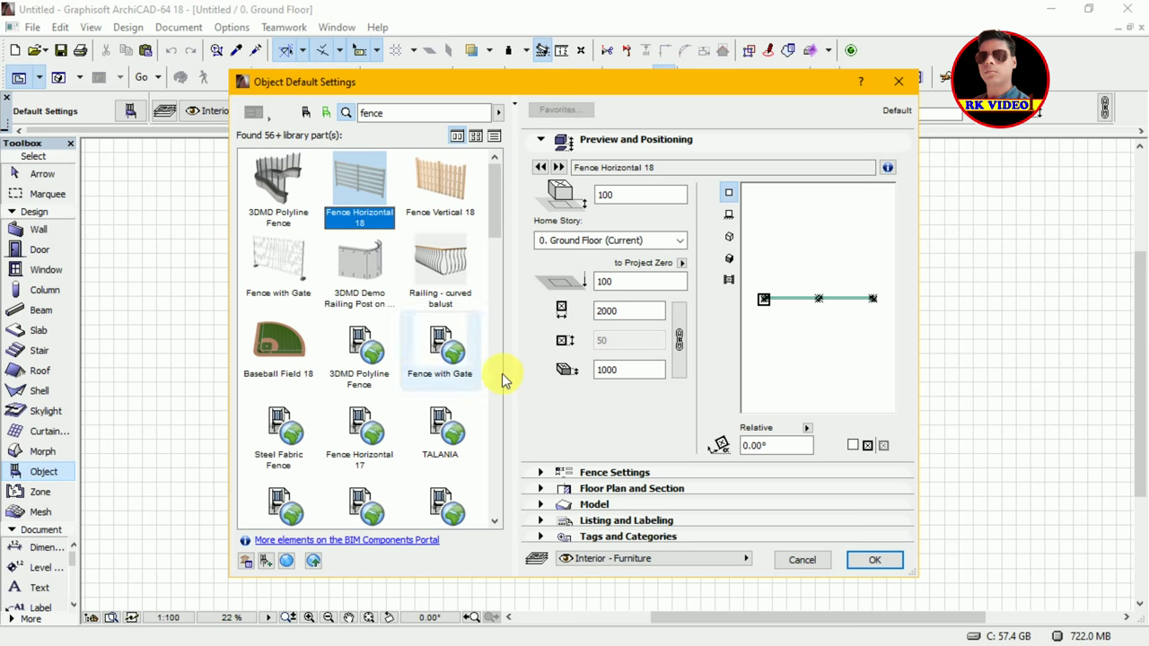
{"action": "left_click", "coordinate": [875, 561]}
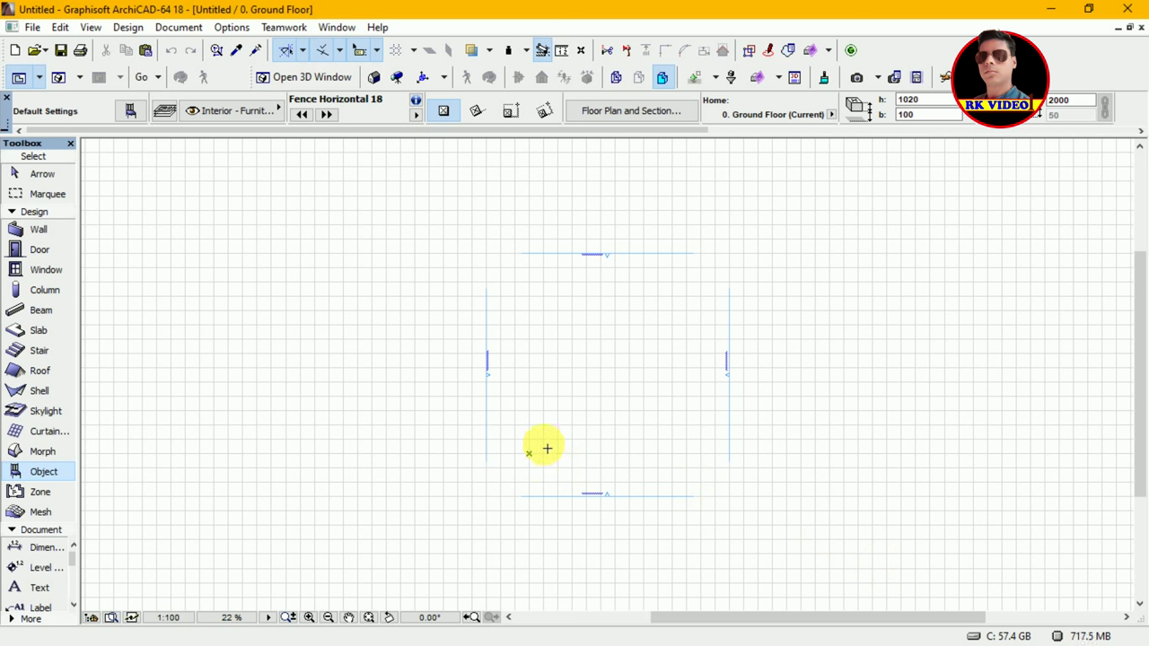
Step: Place Fence Horizontal 18 on the ground floor plan and zoom in closely on it
{"action": "left_click", "coordinate": [554, 393]}
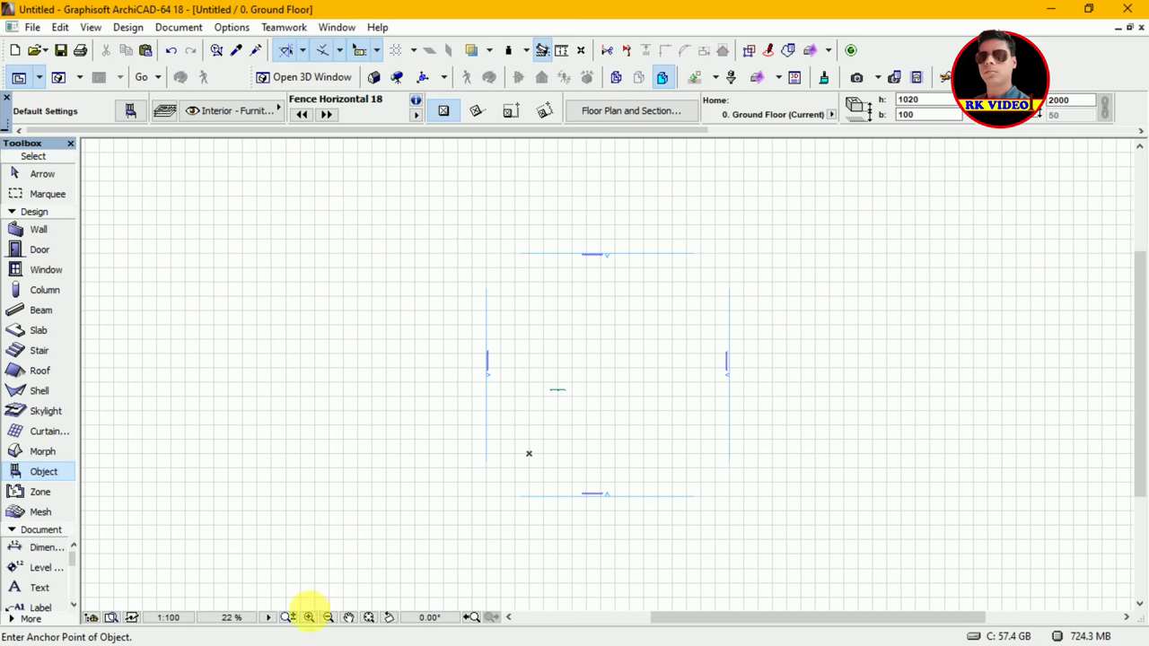
{"action": "left_click", "coordinate": [309, 618]}
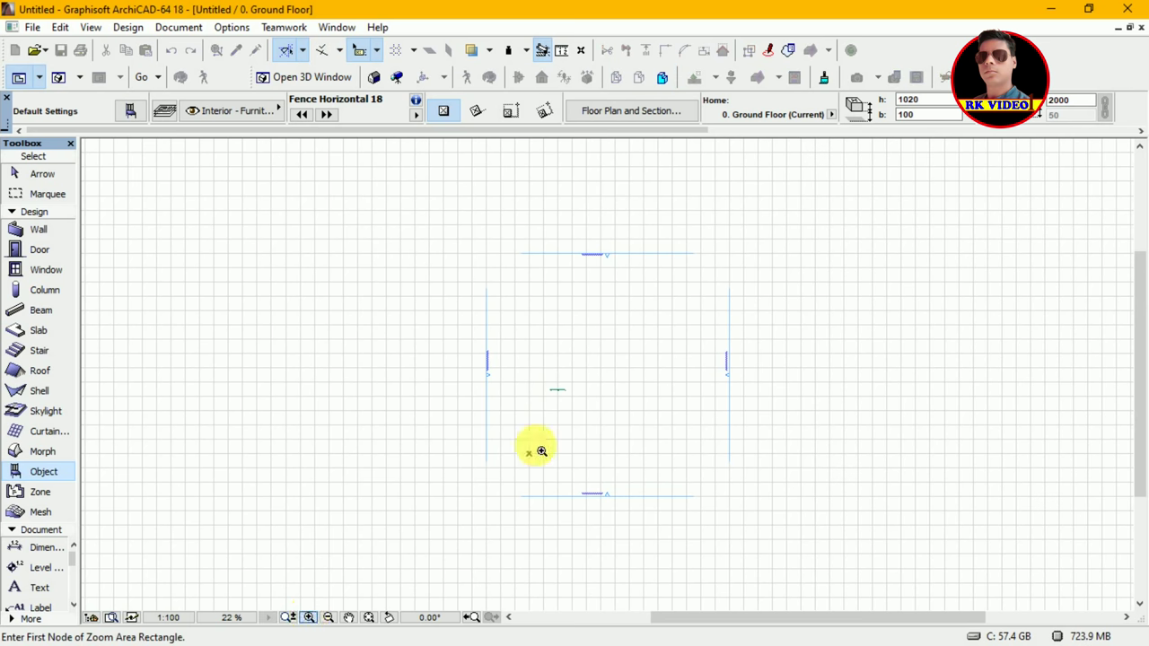
{"action": "left_click", "coordinate": [544, 385]}
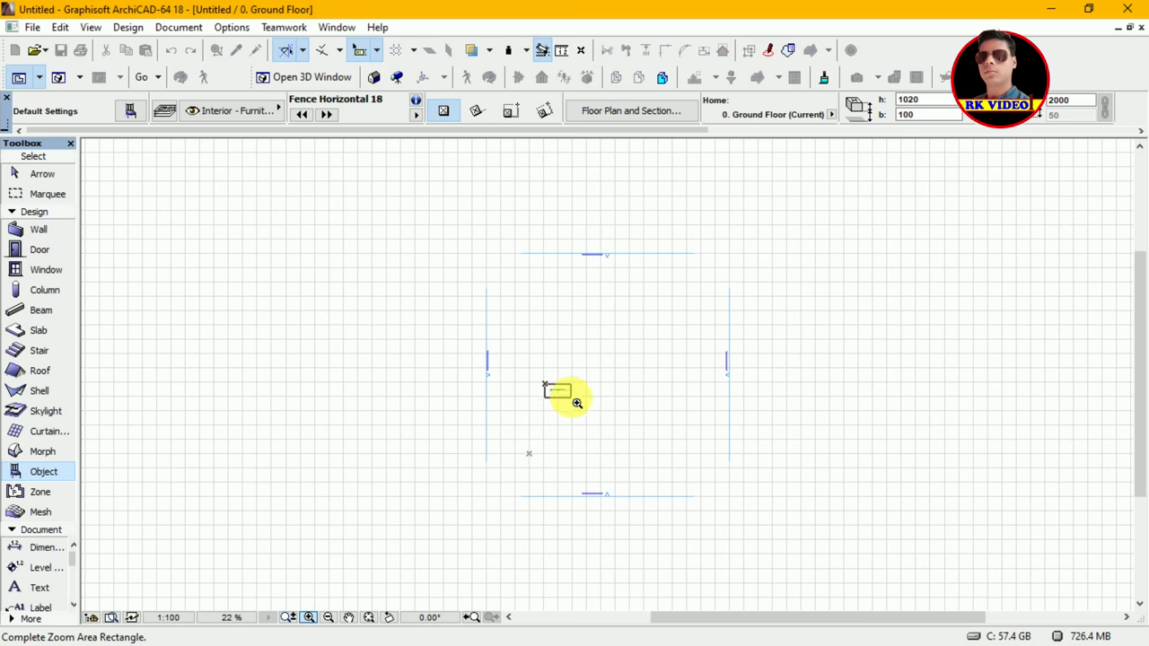
{"action": "left_click", "coordinate": [572, 397]}
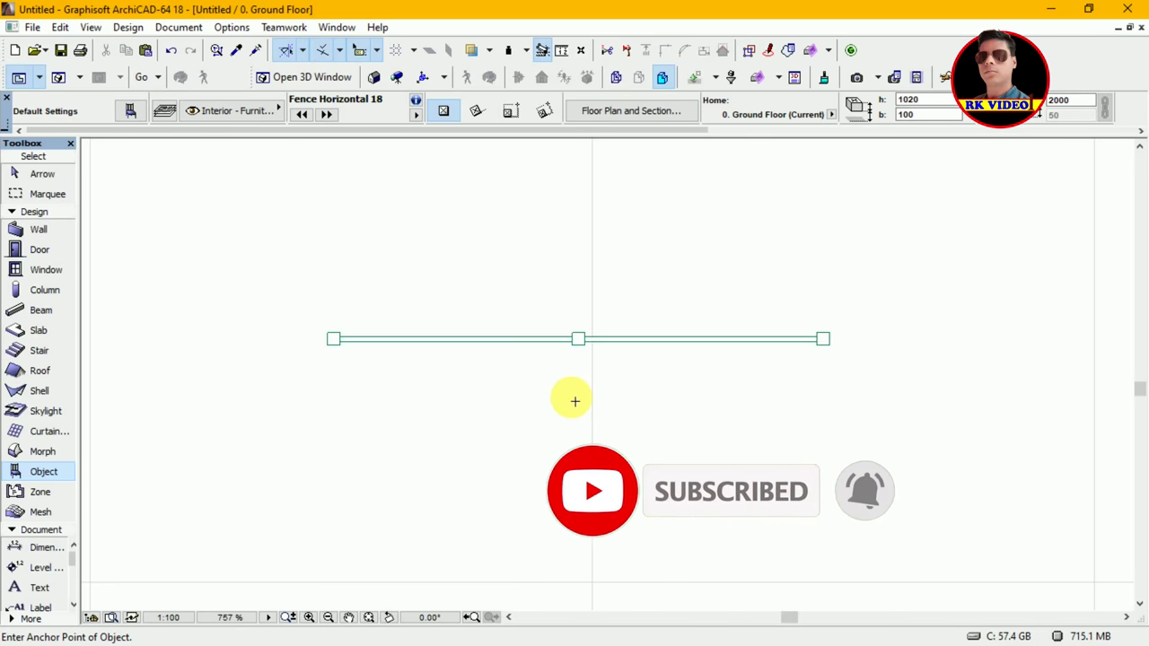
Step: Delete the stray second copy of the fence, leaving a single fence run
{"action": "left_click", "coordinate": [348, 617]}
{"action": "mouse_move", "coordinate": [943, 322]}
{"action": "left_mouse_down"}
{"action": "mouse_move", "coordinate": [907, 469]}
{"action": "mouse_move", "coordinate": [739, 413]}
{"action": "mouse_move", "coordinate": [937, 457]}
{"action": "mouse_move", "coordinate": [906, 515]}
{"action": "left_mouse_up"}
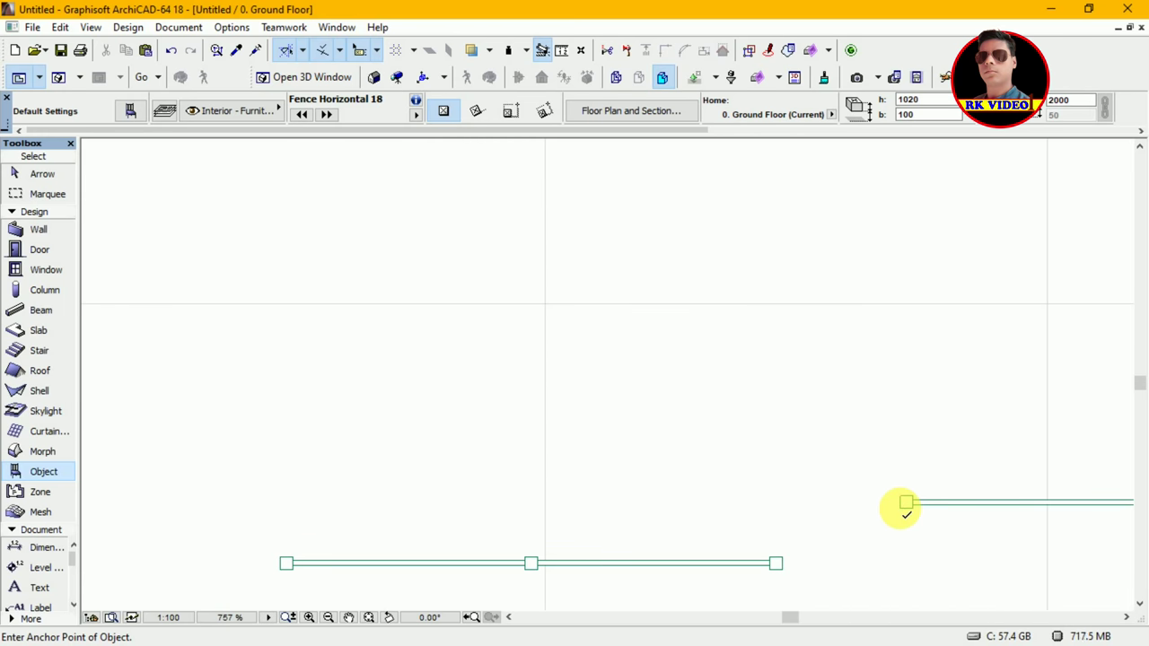
{"action": "left_click", "coordinate": [906, 509]}
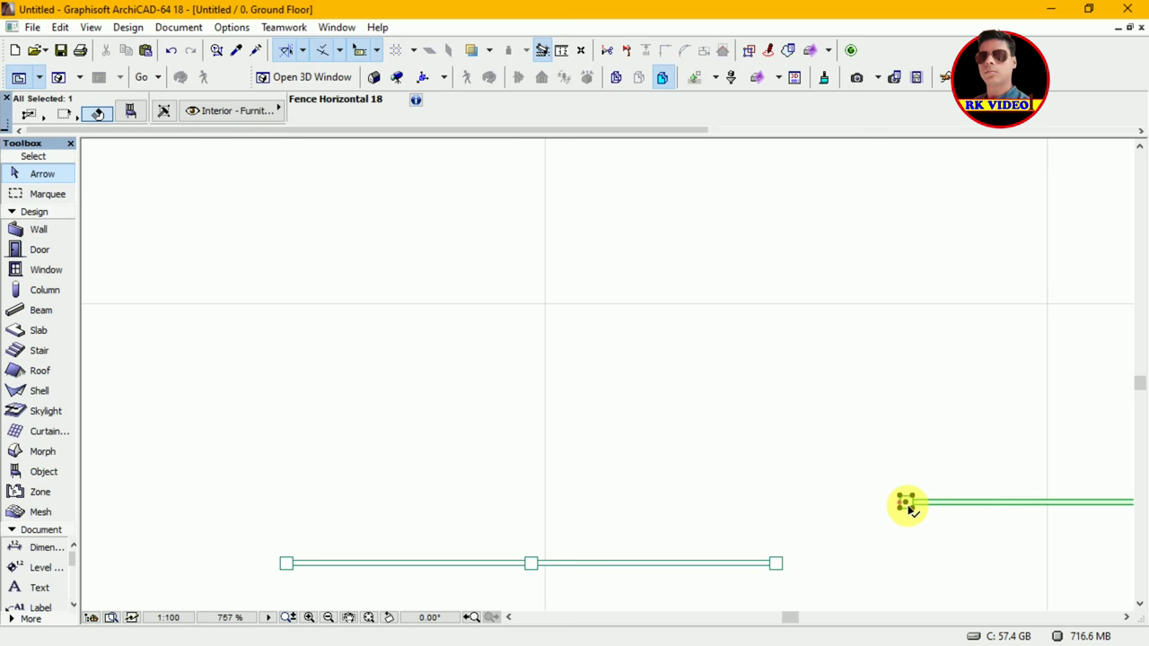
{"action": "key", "text": "Delete"}
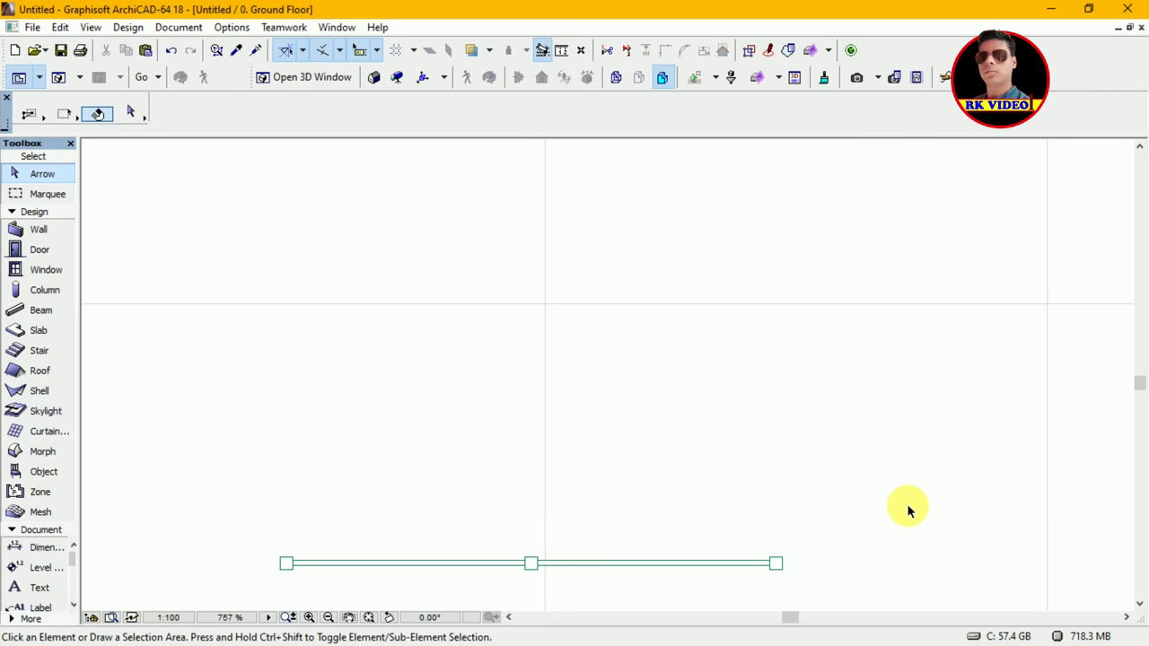
{"action": "left_click", "coordinate": [45, 471]}
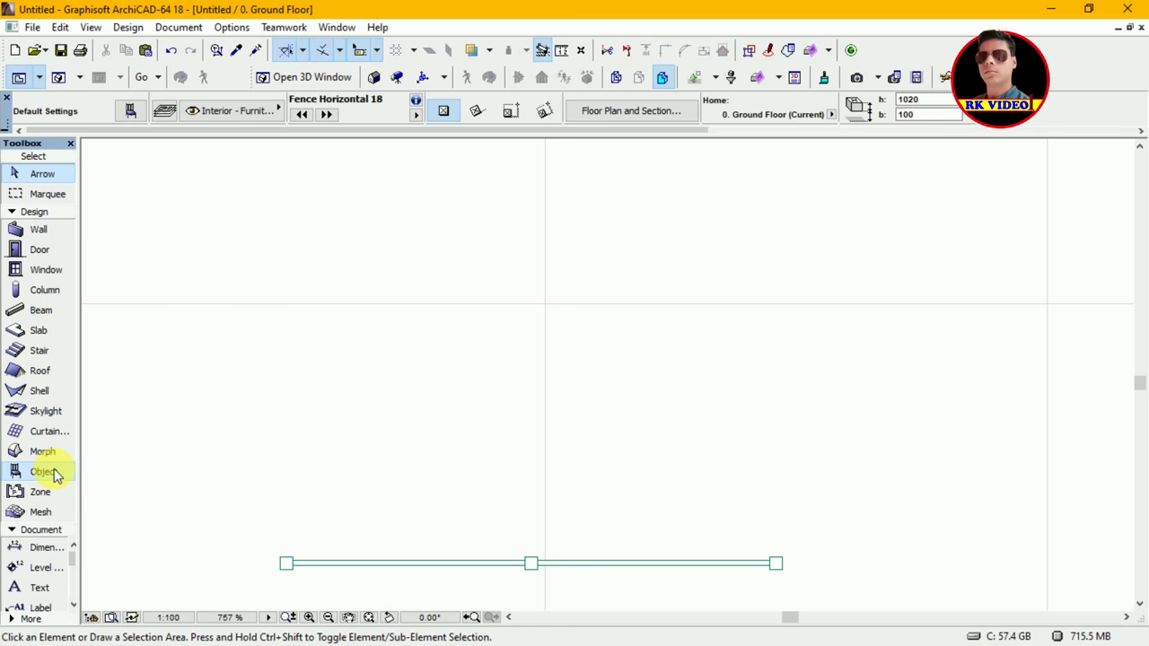
Step: Pick Rail Balustrade 18 from Fences and Railings 18 and place it just above the fence
{"action": "left_click", "coordinate": [133, 111]}
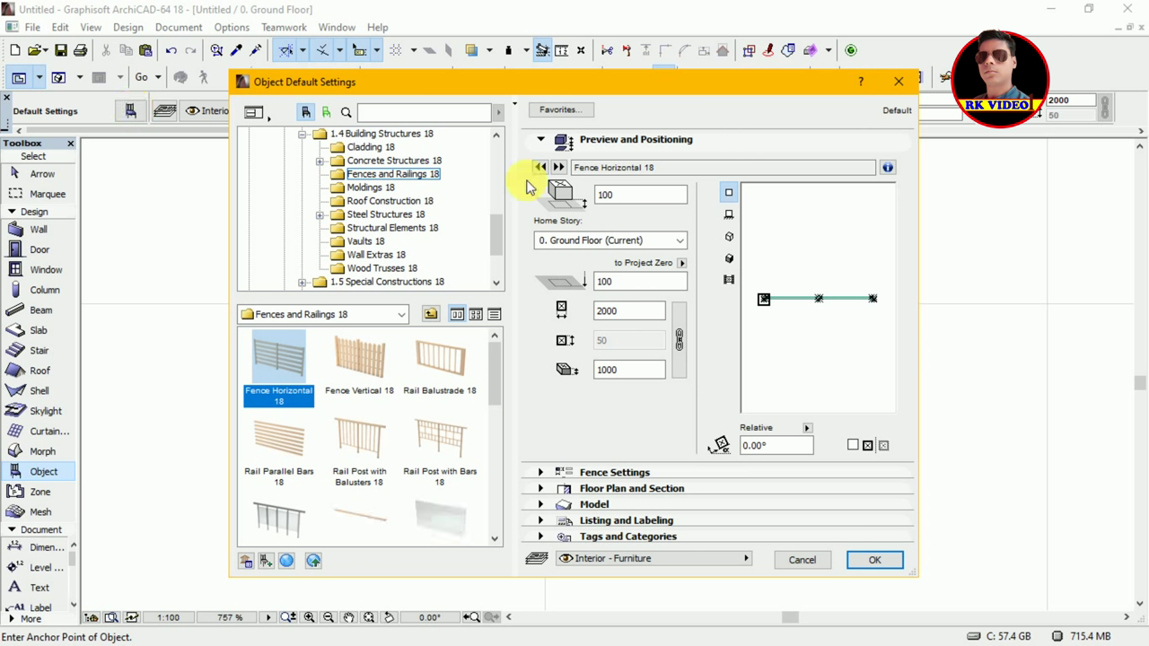
{"action": "left_click_drag", "start_coordinate": [499, 238], "coordinate": [501, 248]}
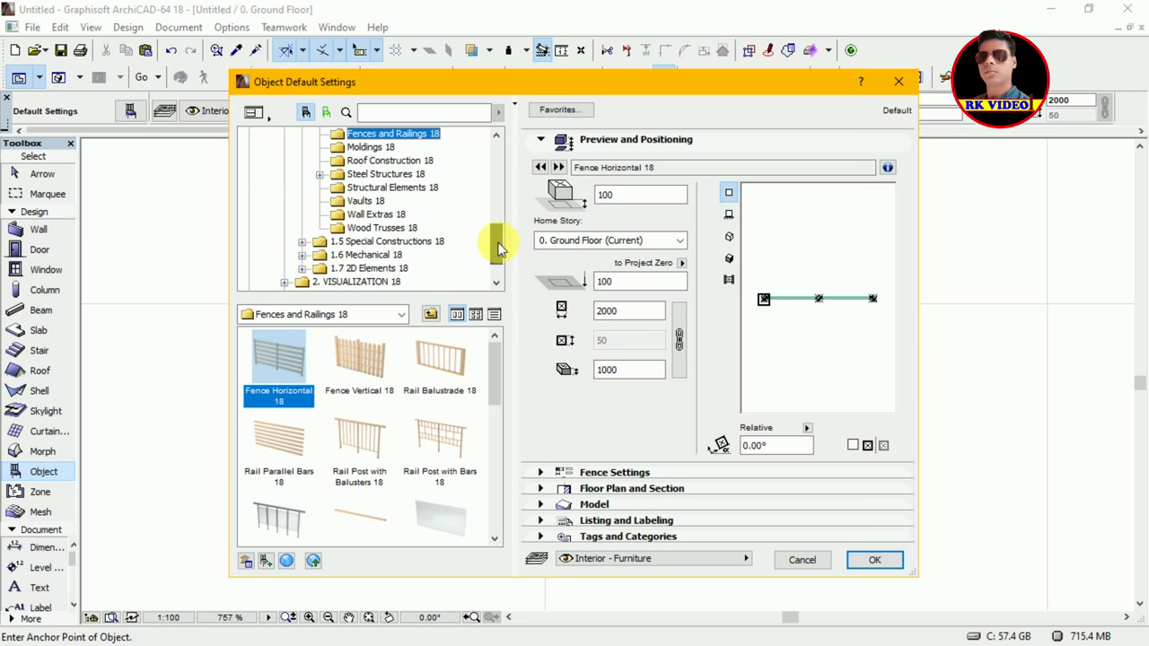
{"action": "mouse_move", "coordinate": [500, 361]}
{"action": "left_mouse_down"}
{"action": "mouse_move", "coordinate": [503, 469]}
{"action": "mouse_move", "coordinate": [493, 359]}
{"action": "left_mouse_up"}
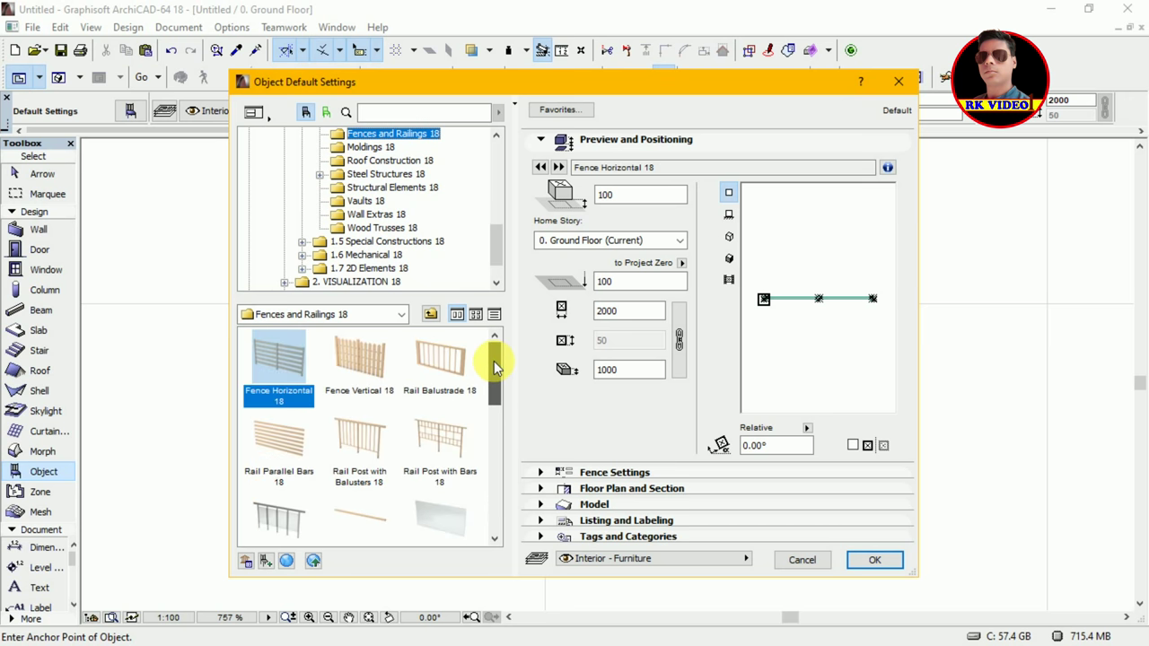
{"action": "left_click", "coordinate": [443, 364]}
{"action": "left_click", "coordinate": [862, 556]}
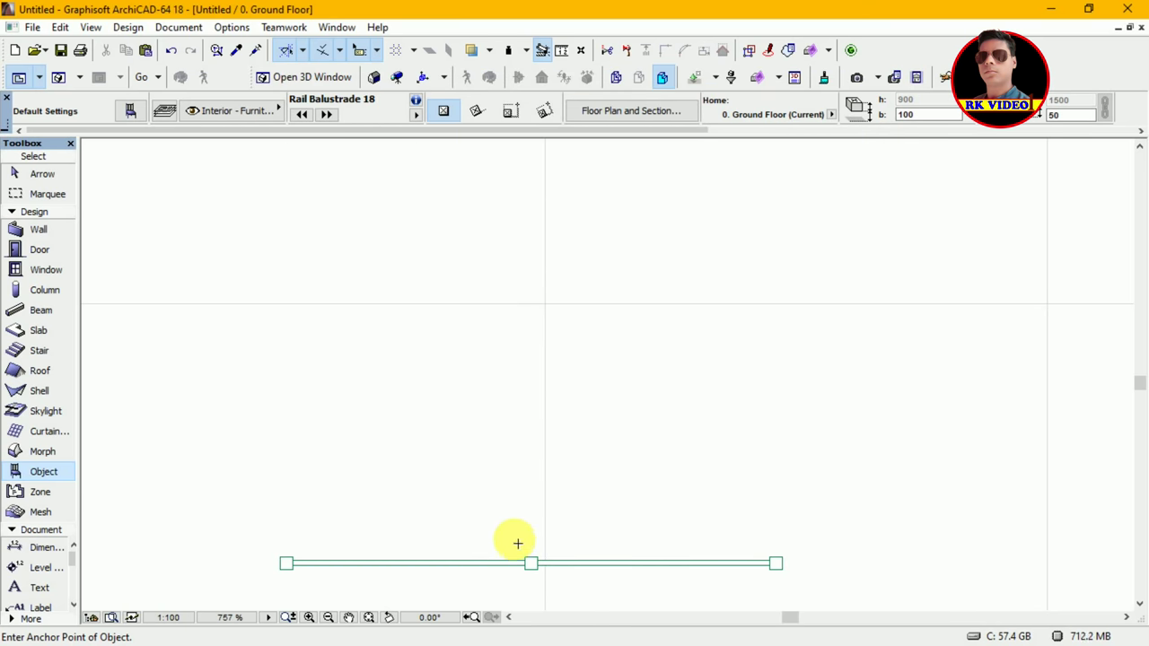
{"action": "left_click", "coordinate": [518, 544]}
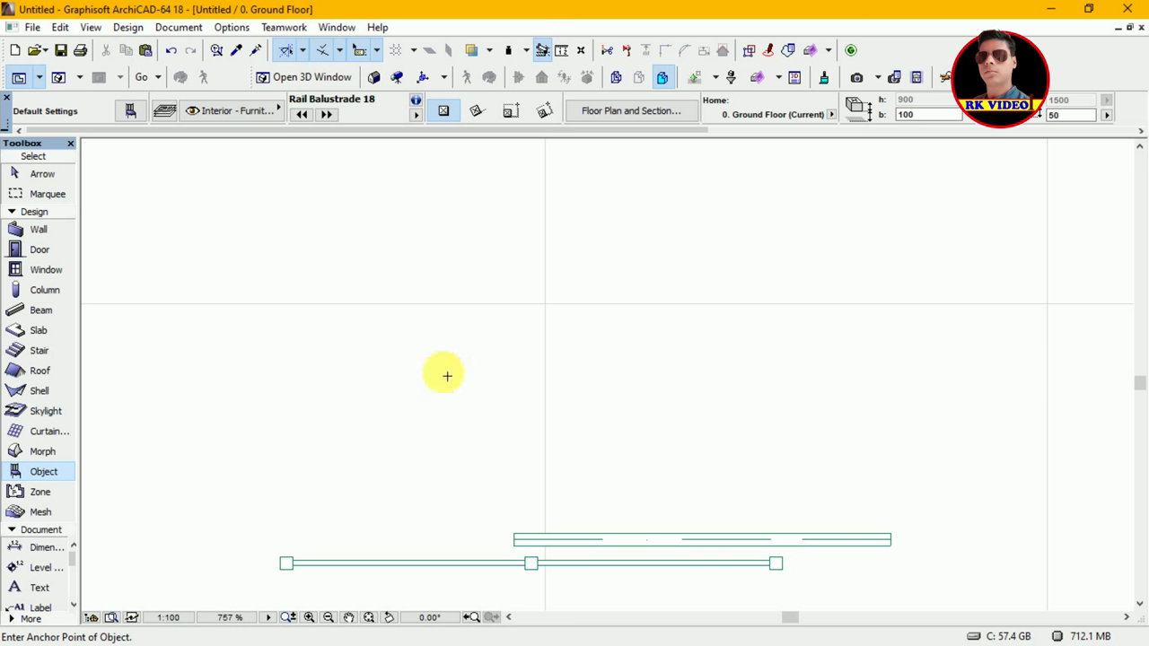
Step: Choose Rail Post with Panels 18 and place it above the balustrade as a third railing
{"action": "left_click", "coordinate": [128, 117]}
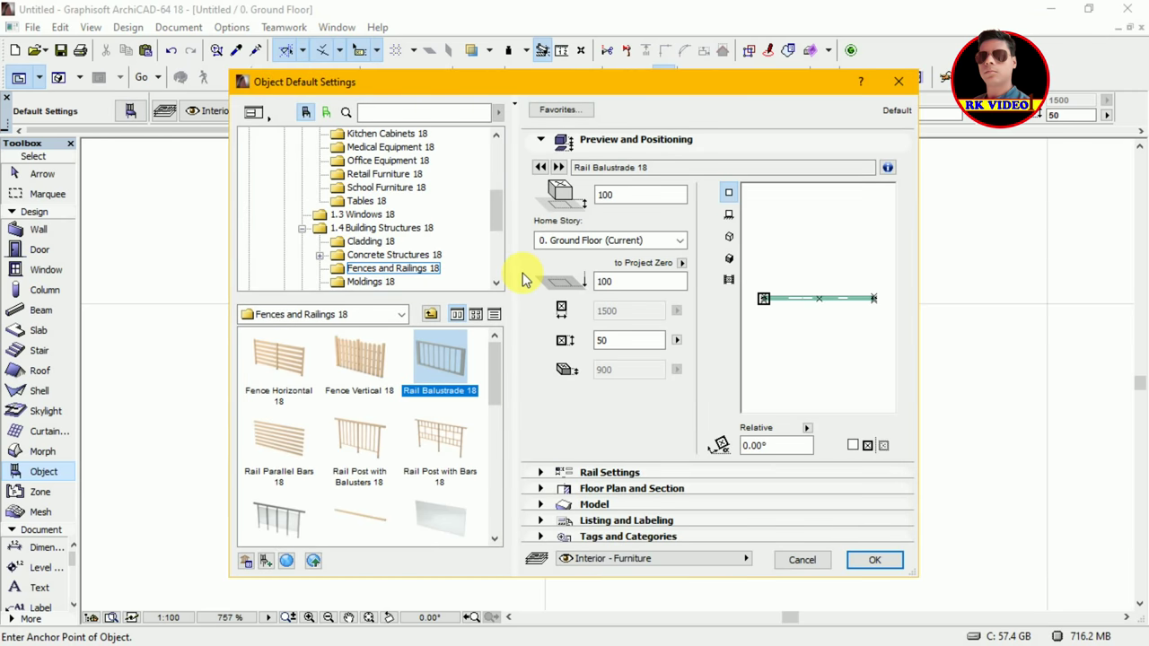
{"action": "left_click", "coordinate": [282, 534]}
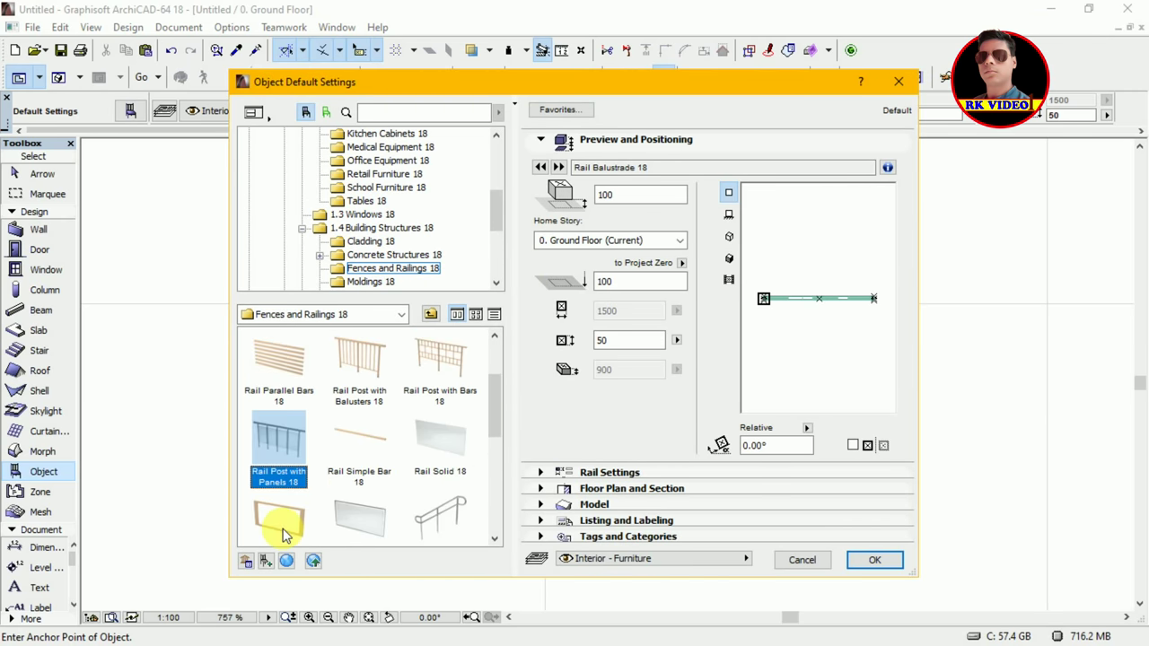
{"action": "left_click", "coordinate": [876, 561]}
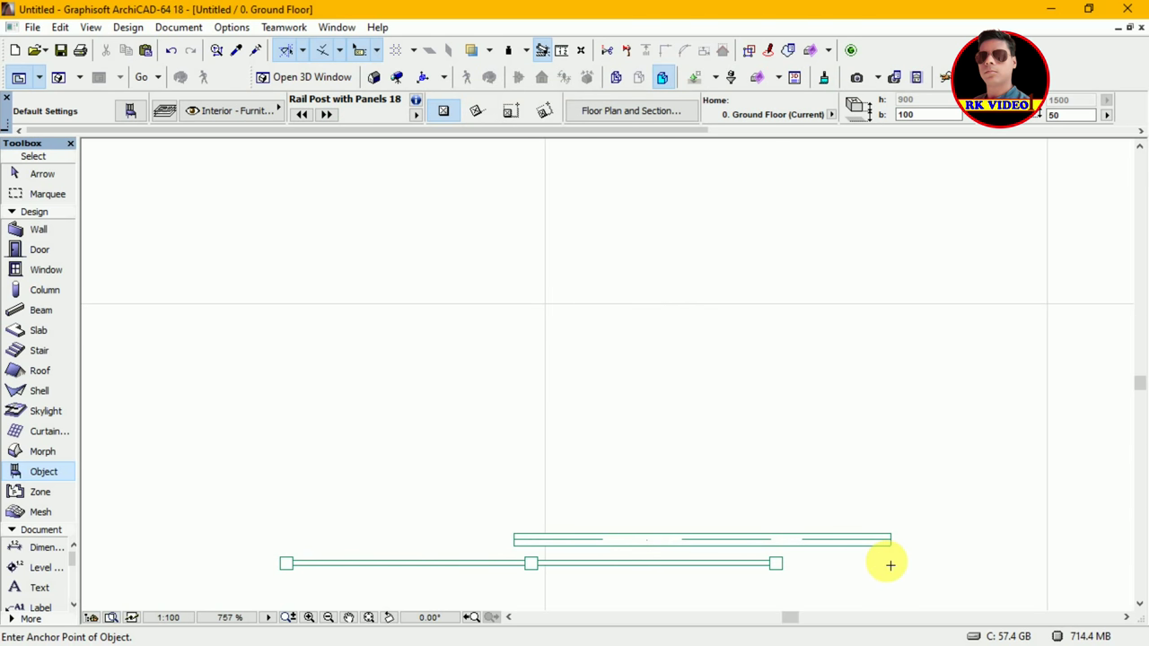
{"action": "left_click", "coordinate": [512, 497]}
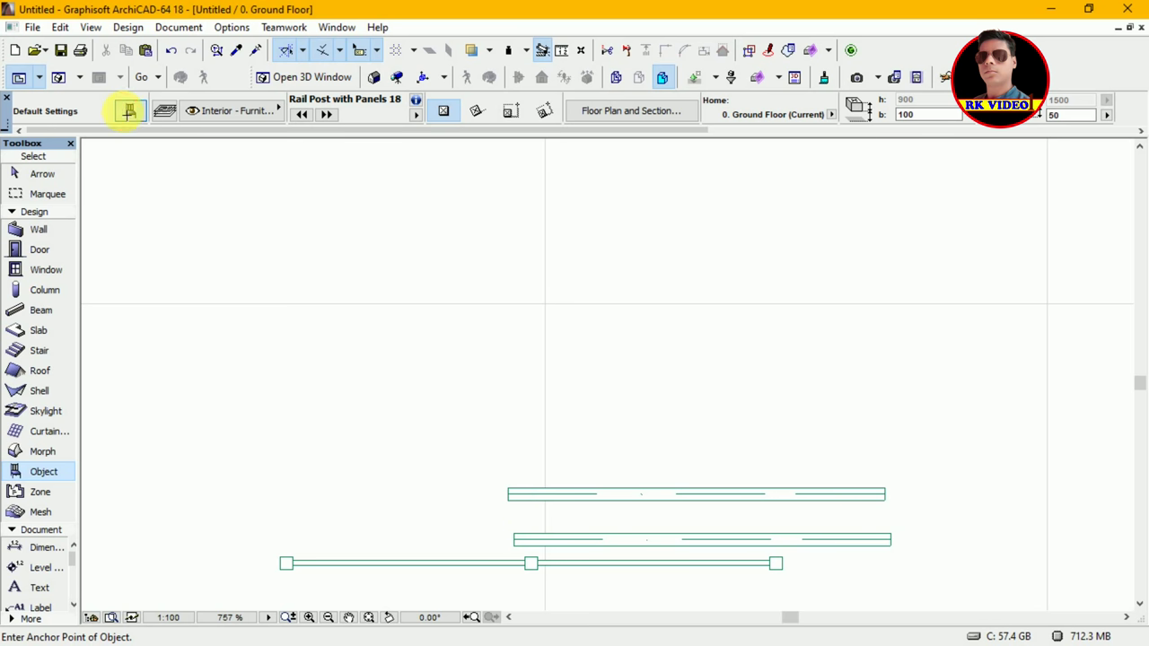
Step: Find 3DMD Polyline Fence via a 'fence' search and place the U-shaped fence above the railings
{"action": "left_click", "coordinate": [130, 110]}
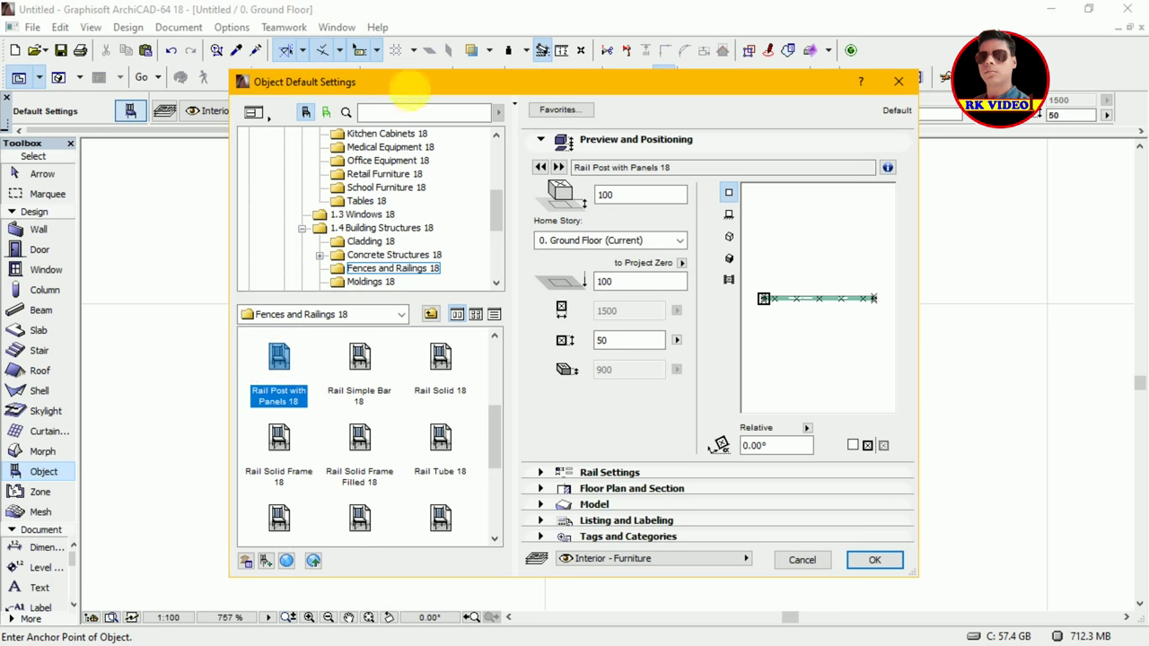
{"action": "left_click", "coordinate": [420, 113]}
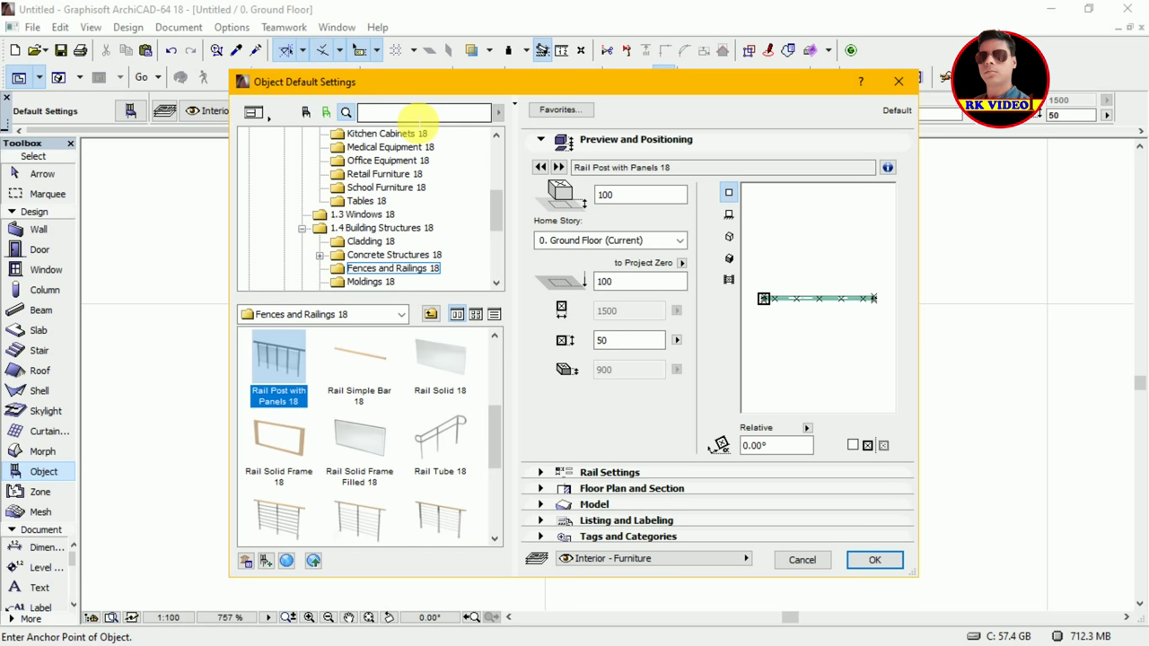
{"action": "type", "text": "fence"}
{"action": "key", "text": "Return"}
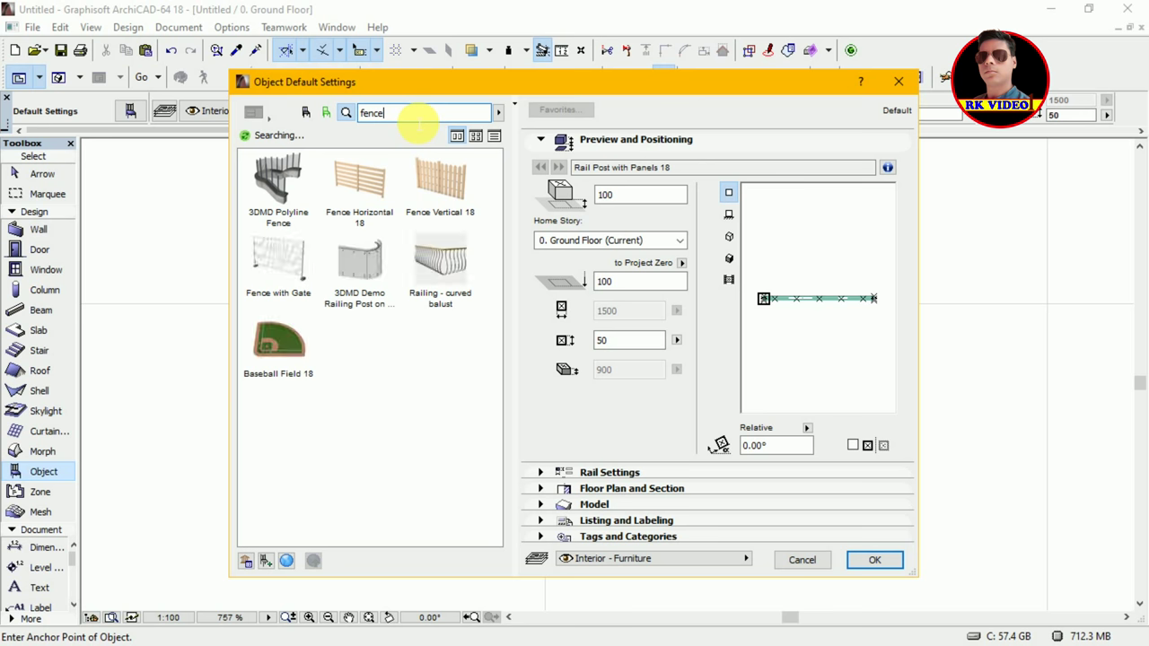
{"action": "left_click", "coordinate": [282, 176]}
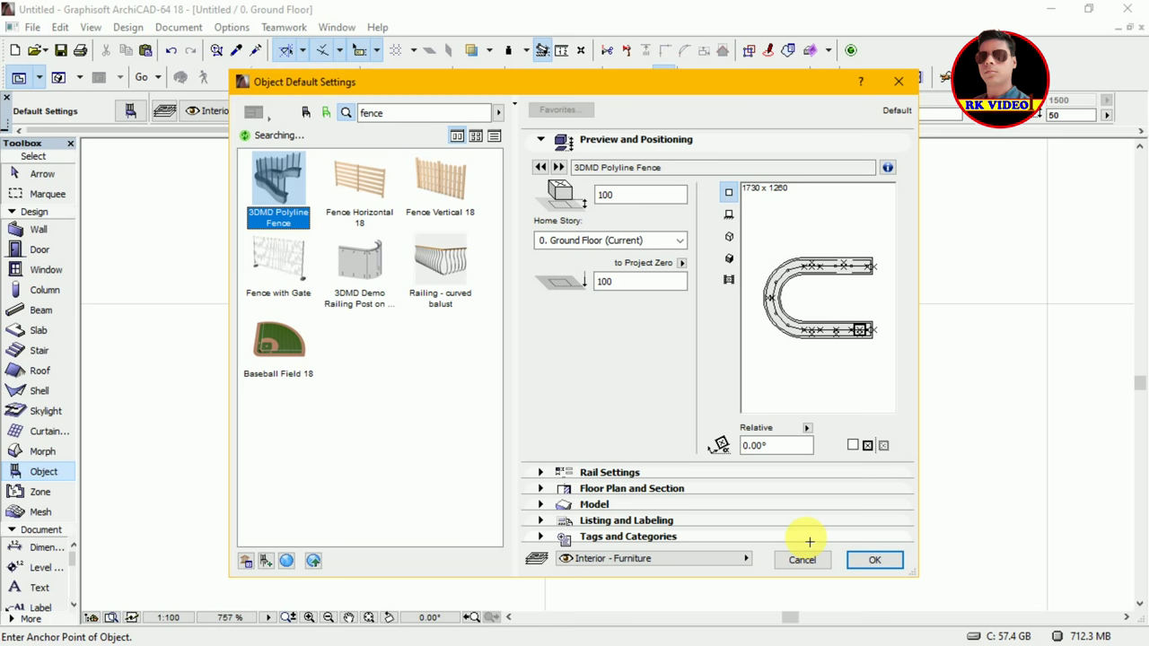
{"action": "left_click", "coordinate": [874, 562]}
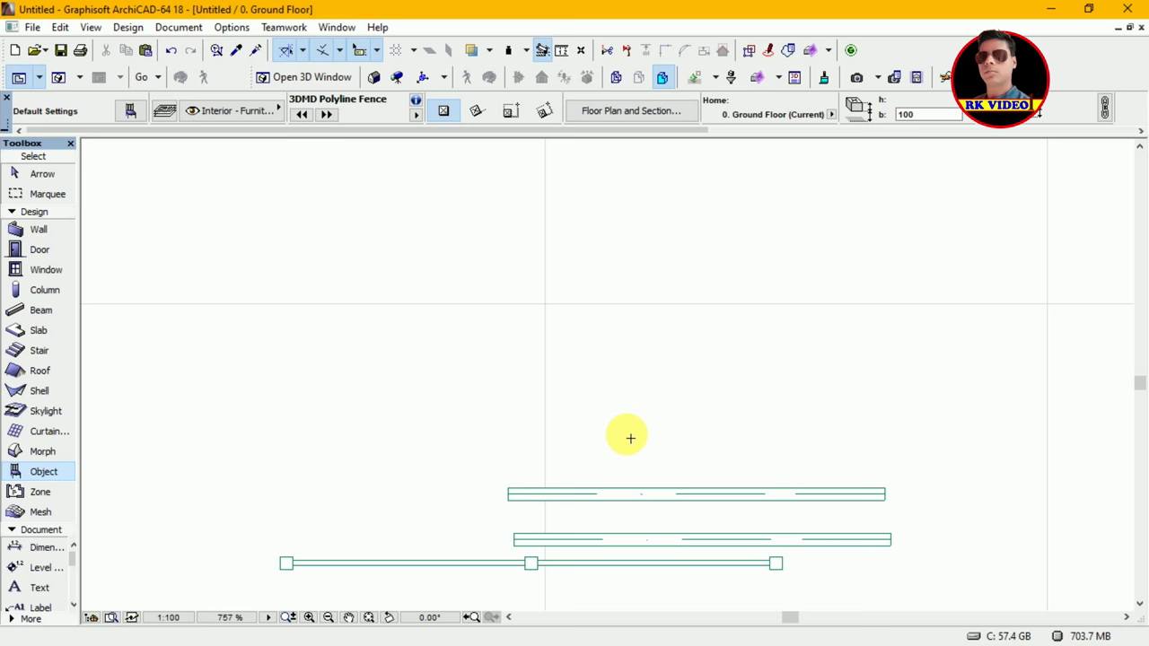
{"action": "left_click", "coordinate": [628, 436]}
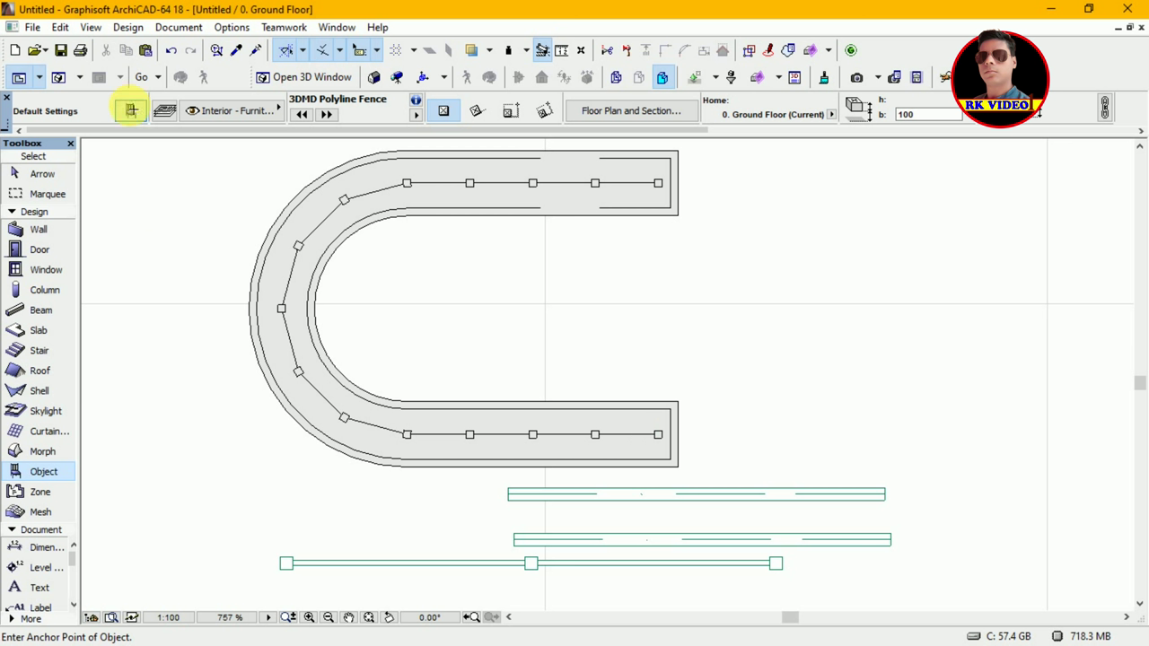
Step: Choose Fence with Gate and place it to the right of the U-shaped fence
{"action": "left_click", "coordinate": [131, 109]}
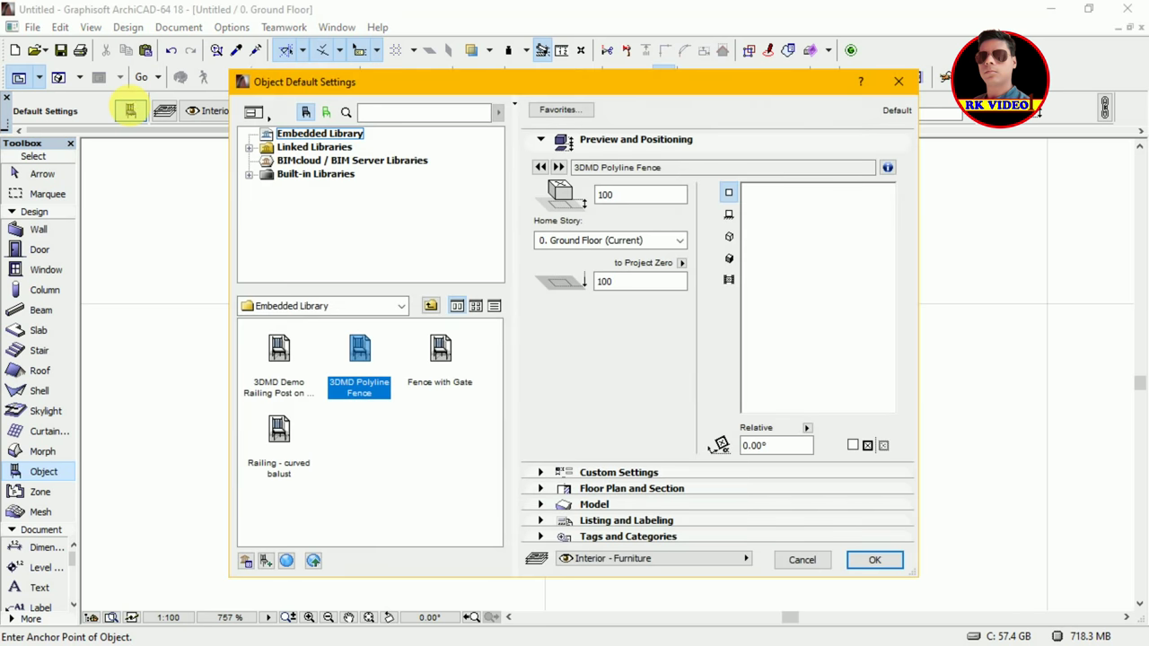
{"action": "left_click", "coordinate": [457, 354]}
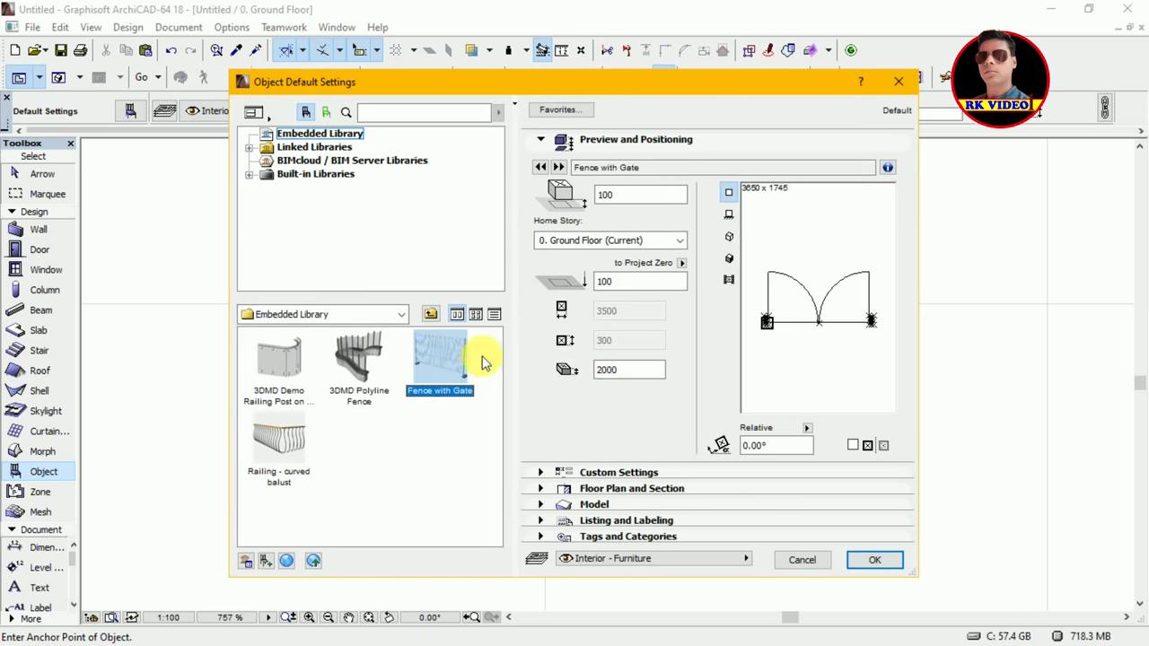
{"action": "left_click", "coordinate": [873, 560]}
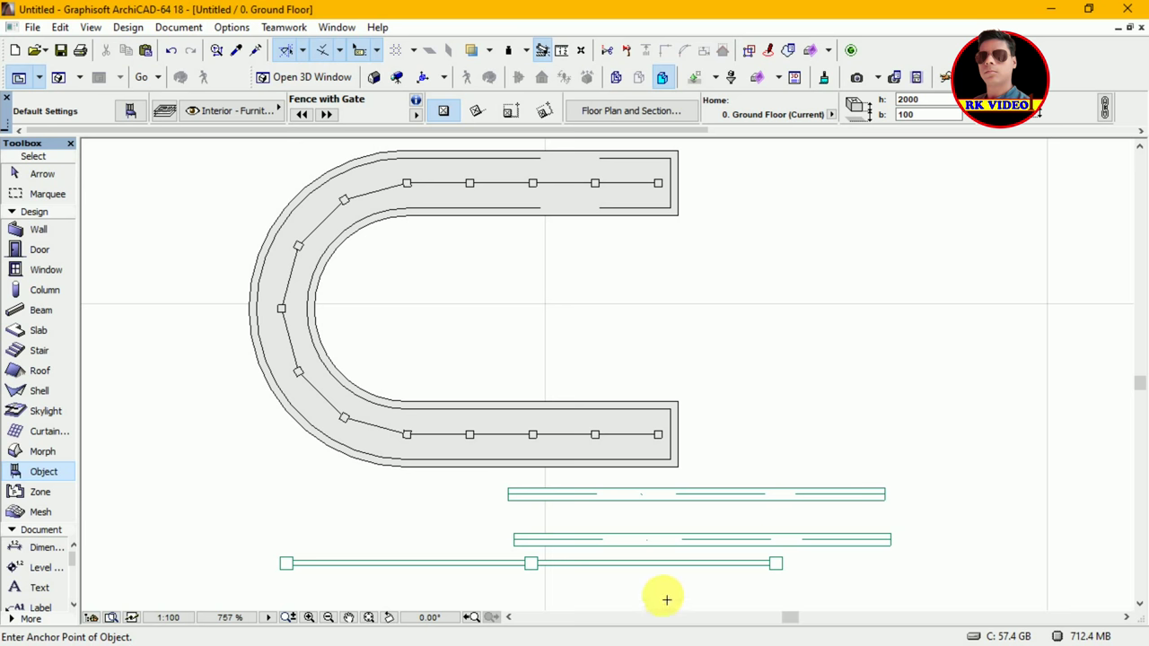
{"action": "left_click", "coordinate": [956, 333]}
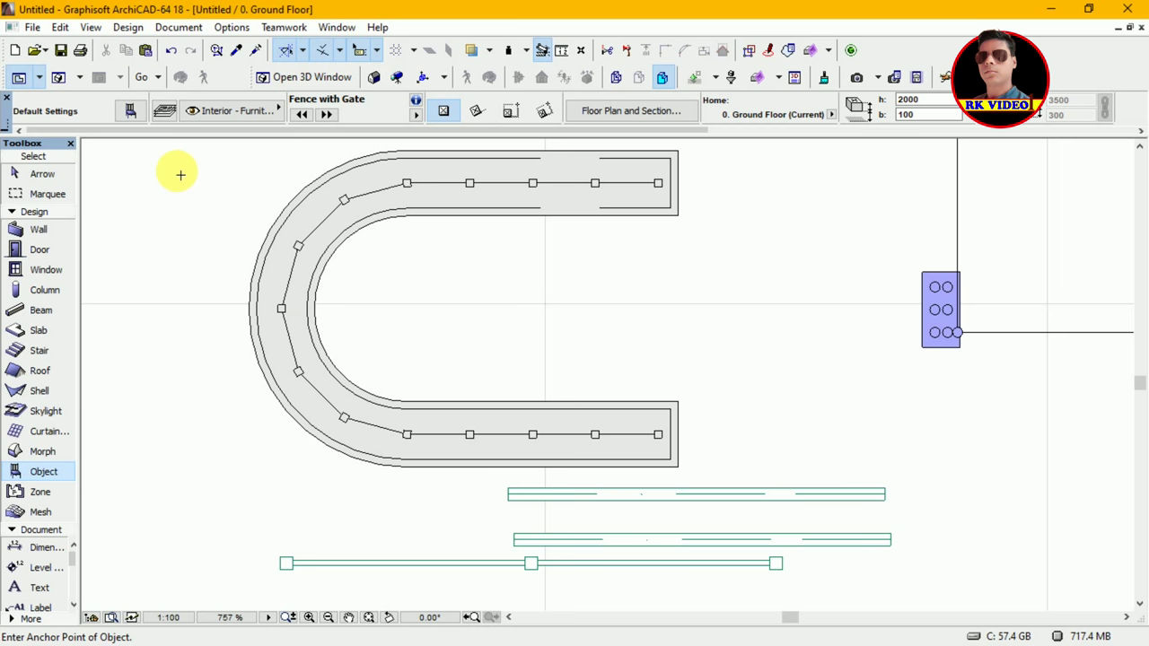
{"action": "left_click", "coordinate": [130, 111]}
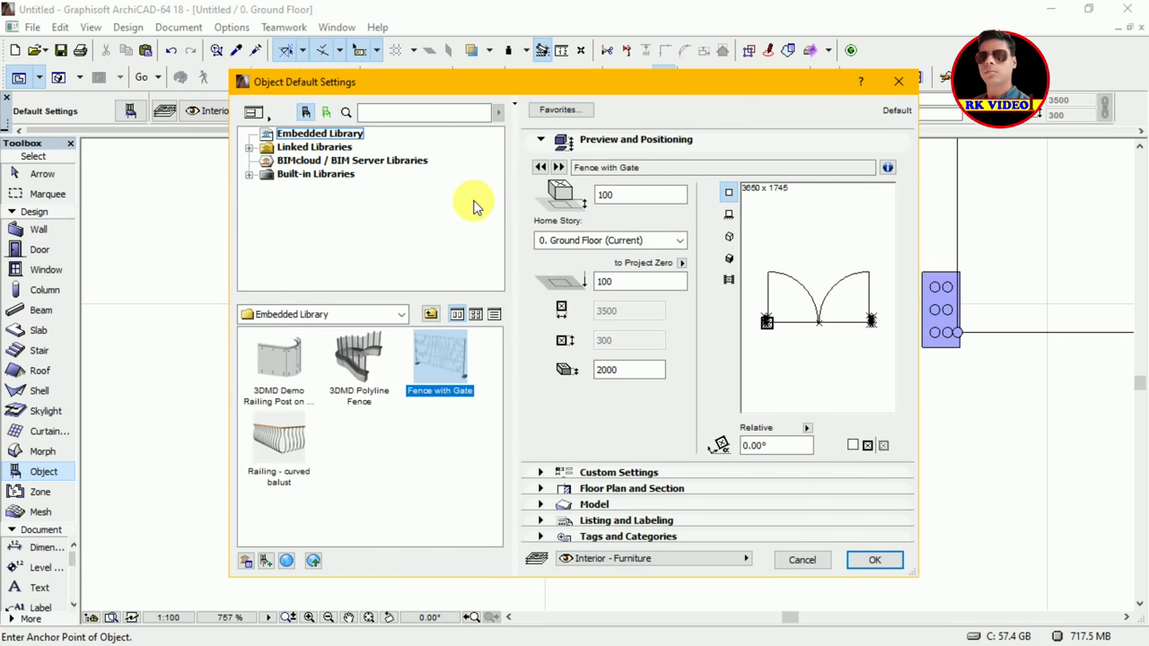
Step: Place a 3DMD Demo Railing Post on Panel C curving across the U-fence's left side
{"action": "left_click", "coordinate": [286, 346]}
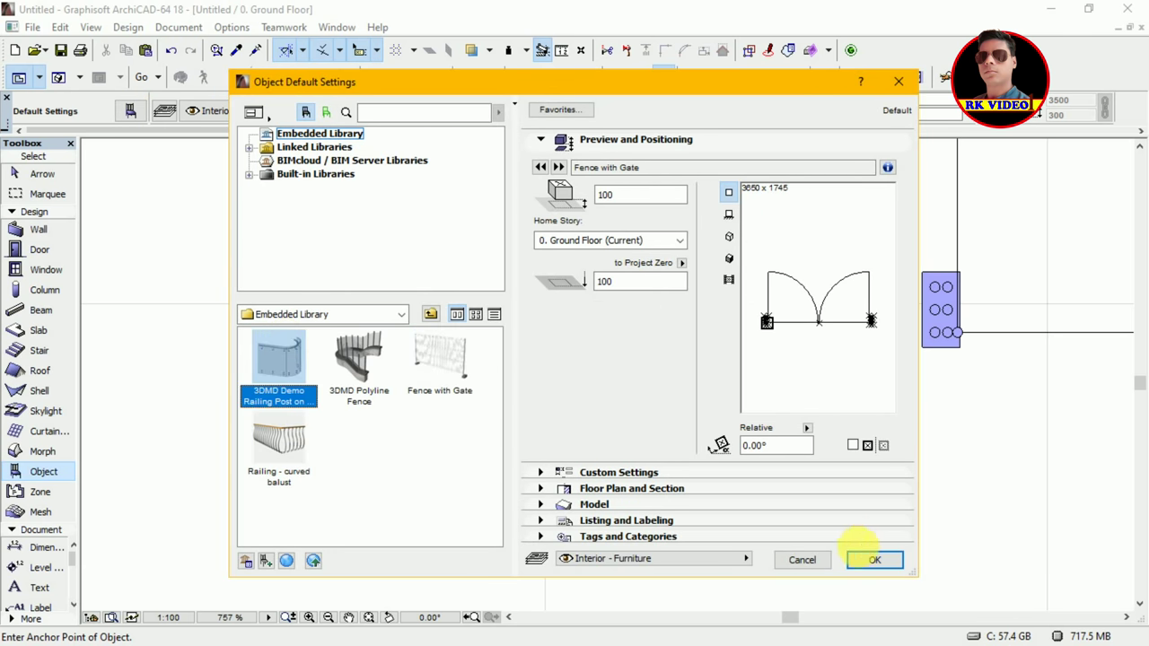
{"action": "left_click", "coordinate": [861, 566]}
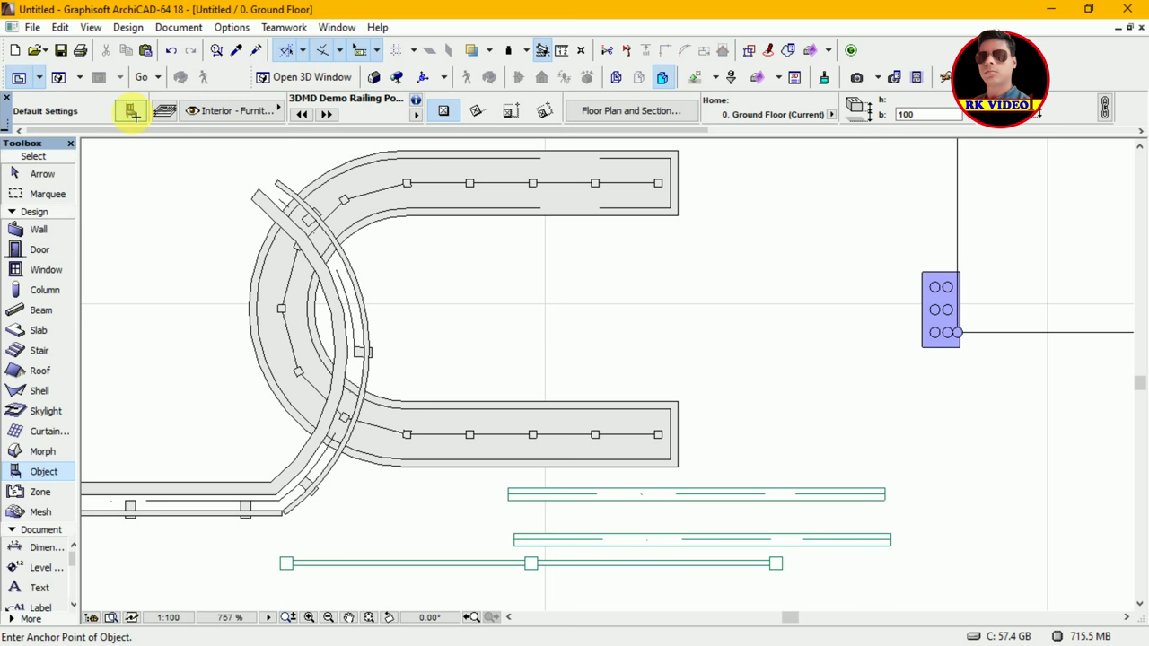
{"action": "left_click", "coordinate": [131, 112]}
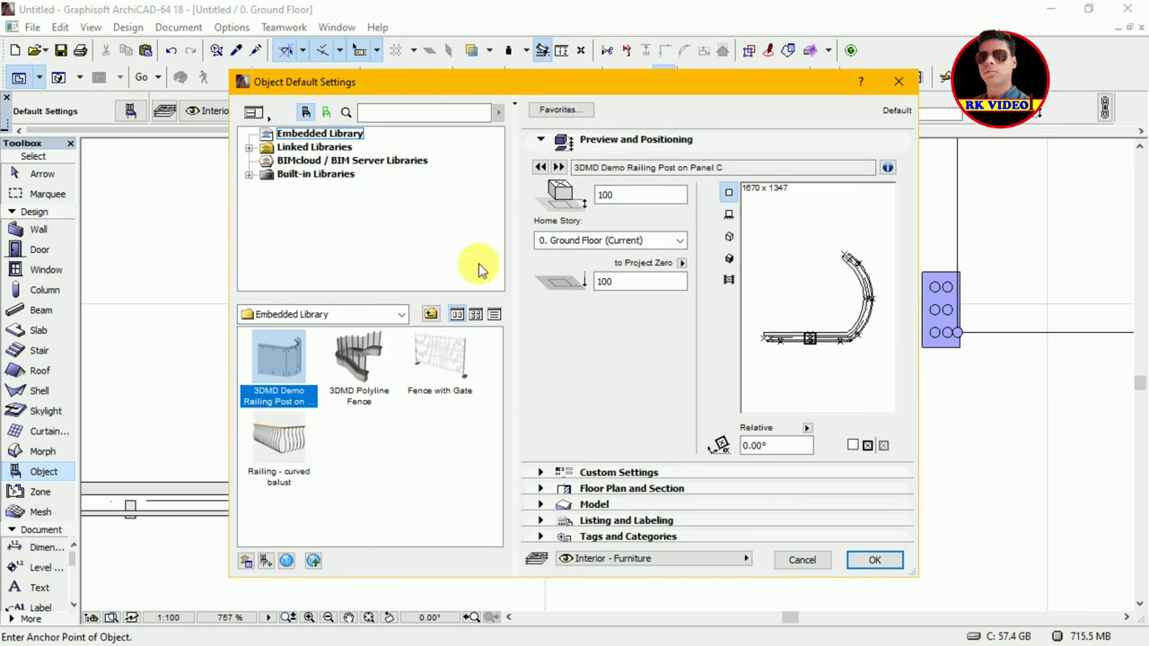
Step: Place a Railing - curved balust object at the lower right of the plan
{"action": "left_click", "coordinate": [274, 440]}
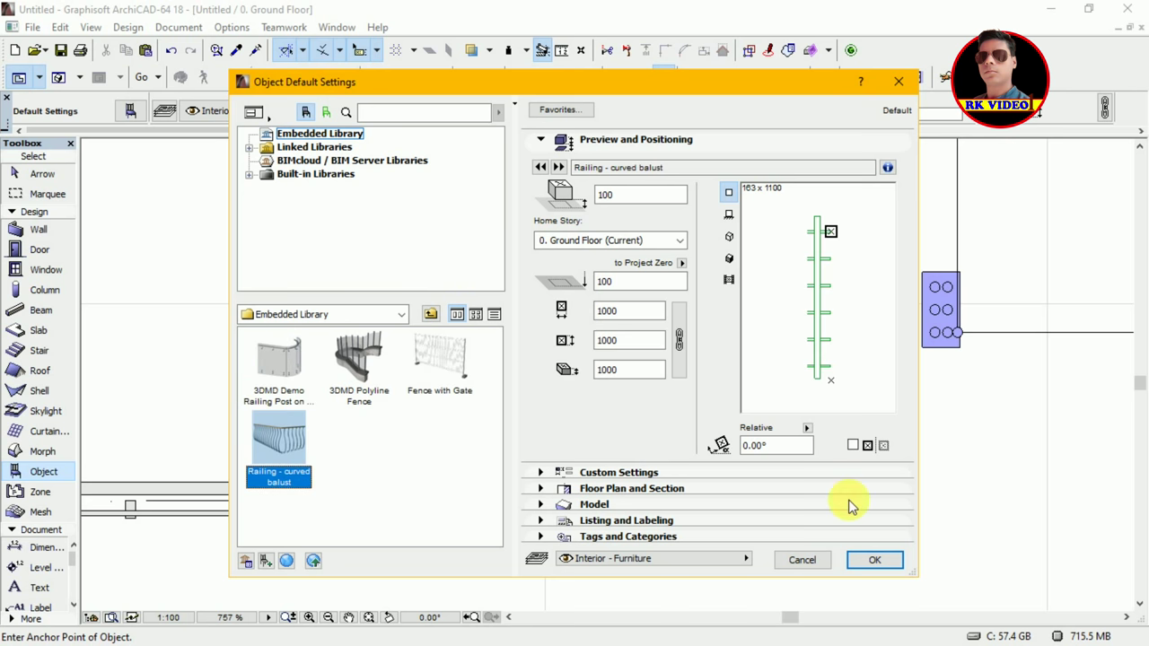
{"action": "left_click", "coordinate": [875, 560]}
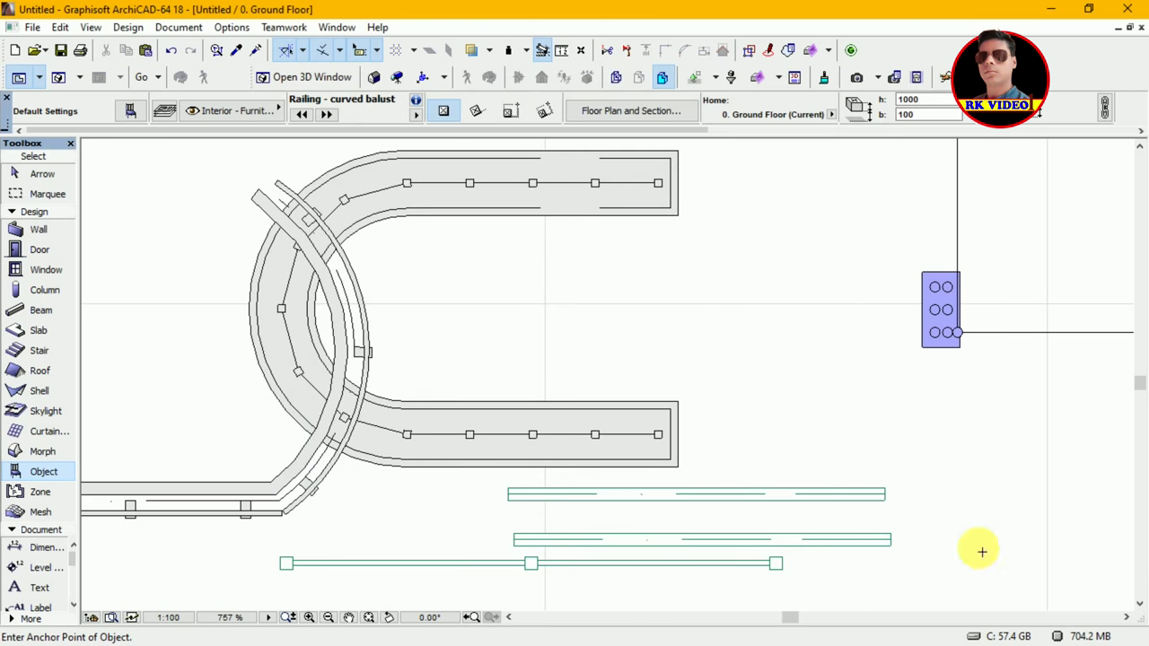
{"action": "left_click", "coordinate": [1106, 542]}
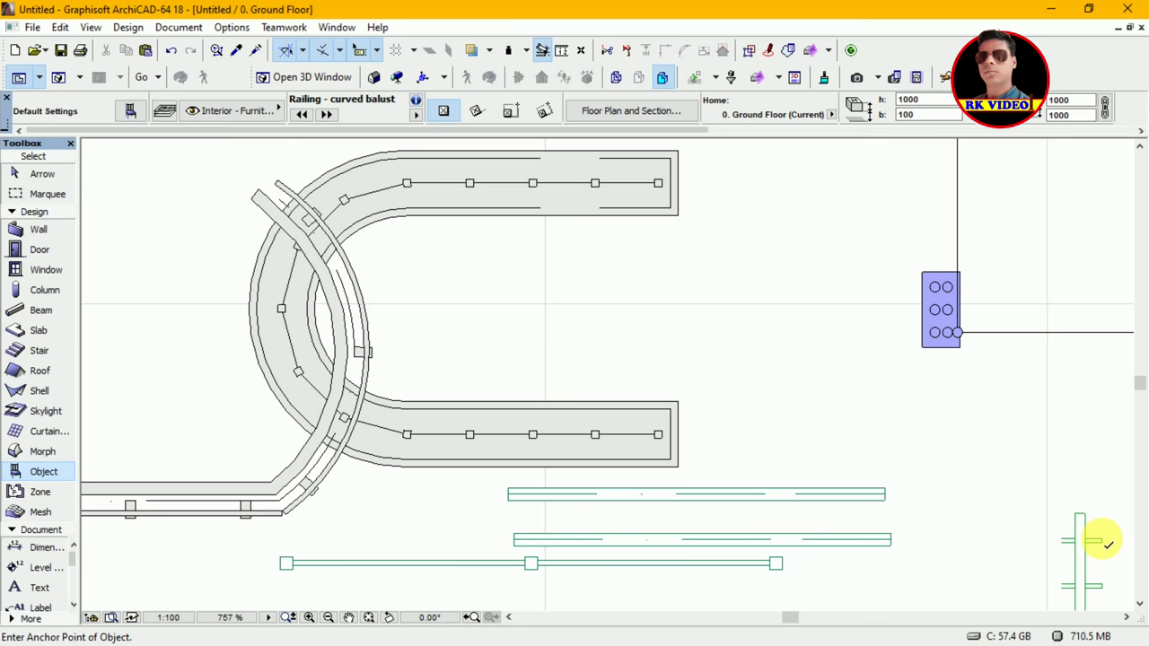
{"action": "key", "text": "Escape"}
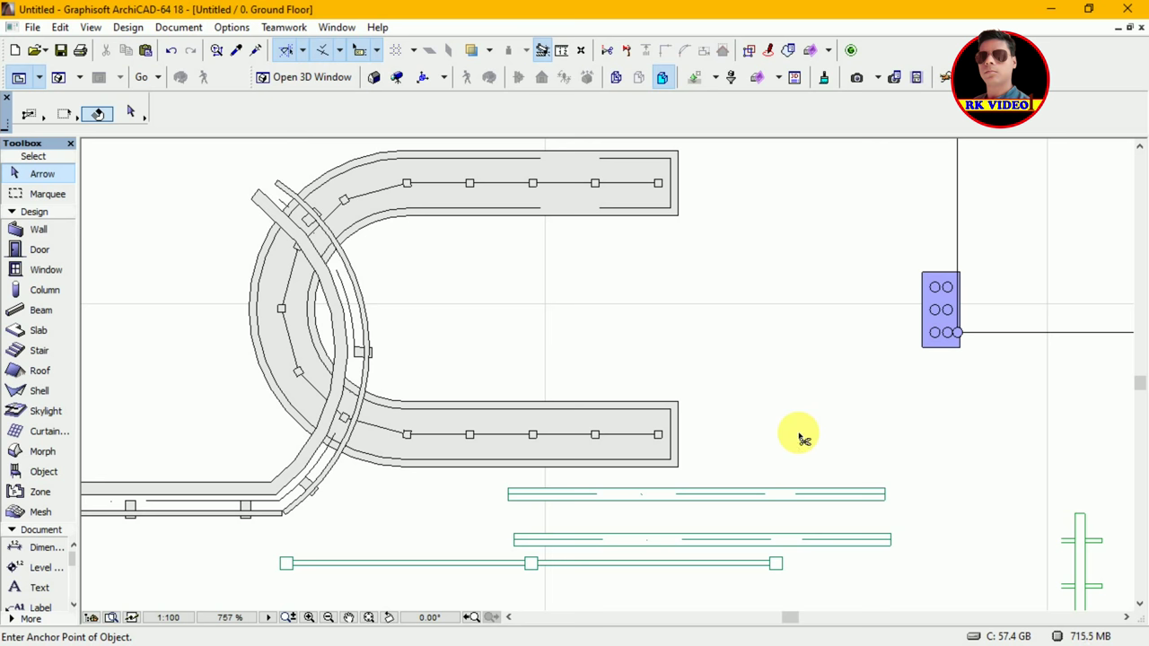
{"action": "key", "text": "ctrl+shift+Down"}
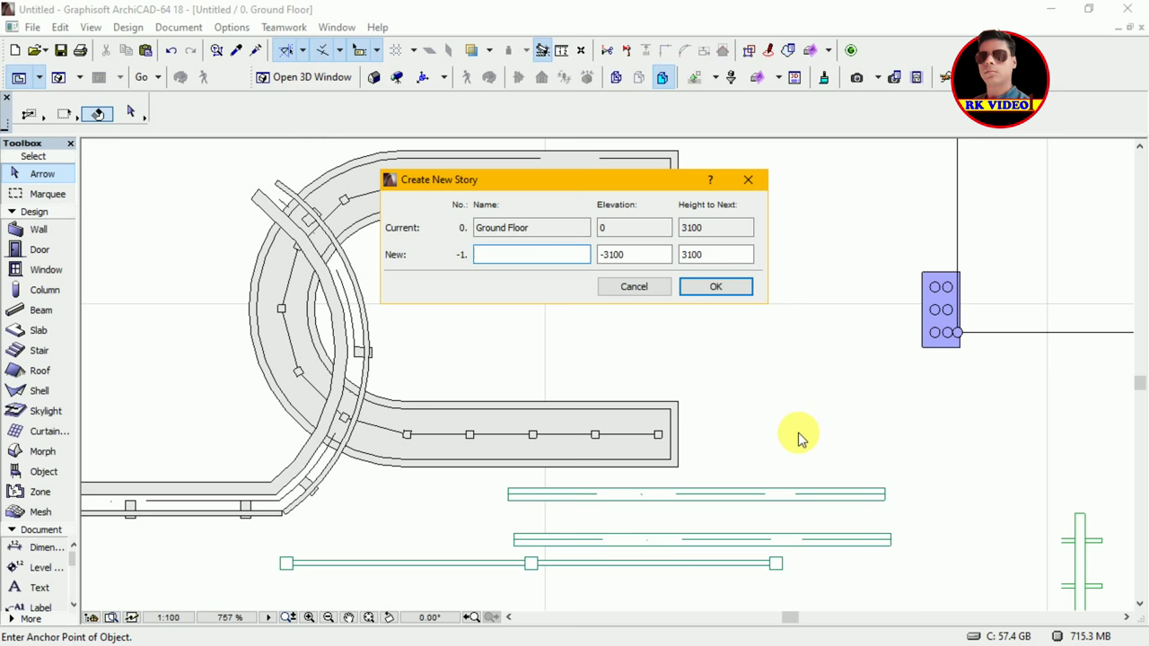
{"action": "left_click", "coordinate": [744, 178]}
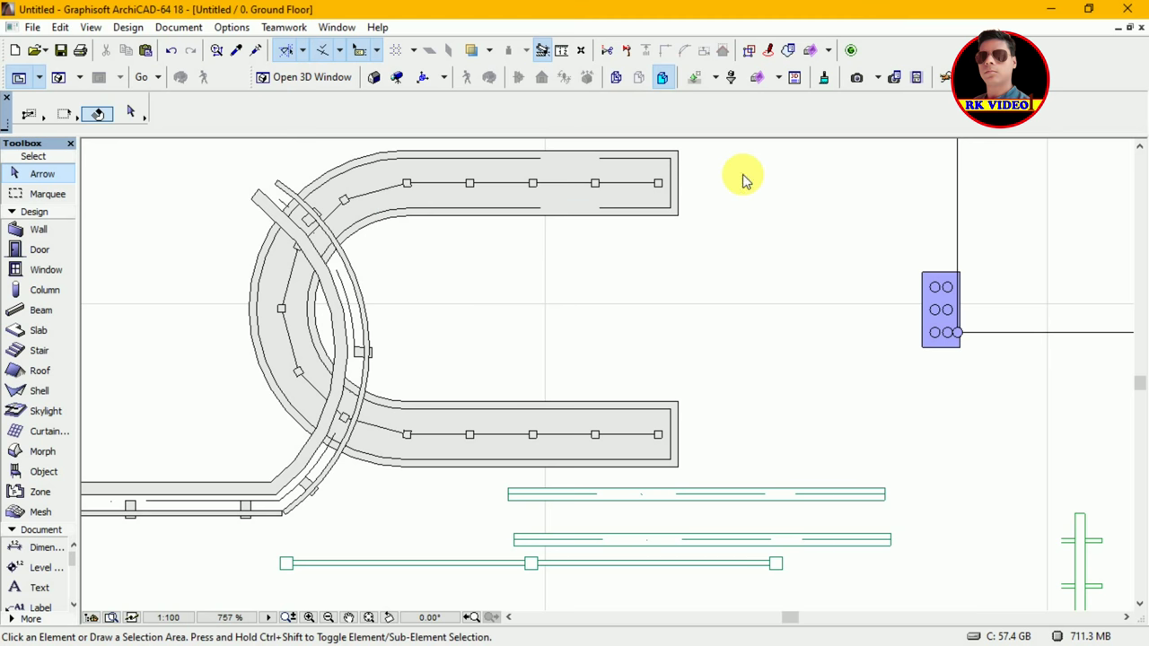
{"action": "key", "text": "alt+F4"}
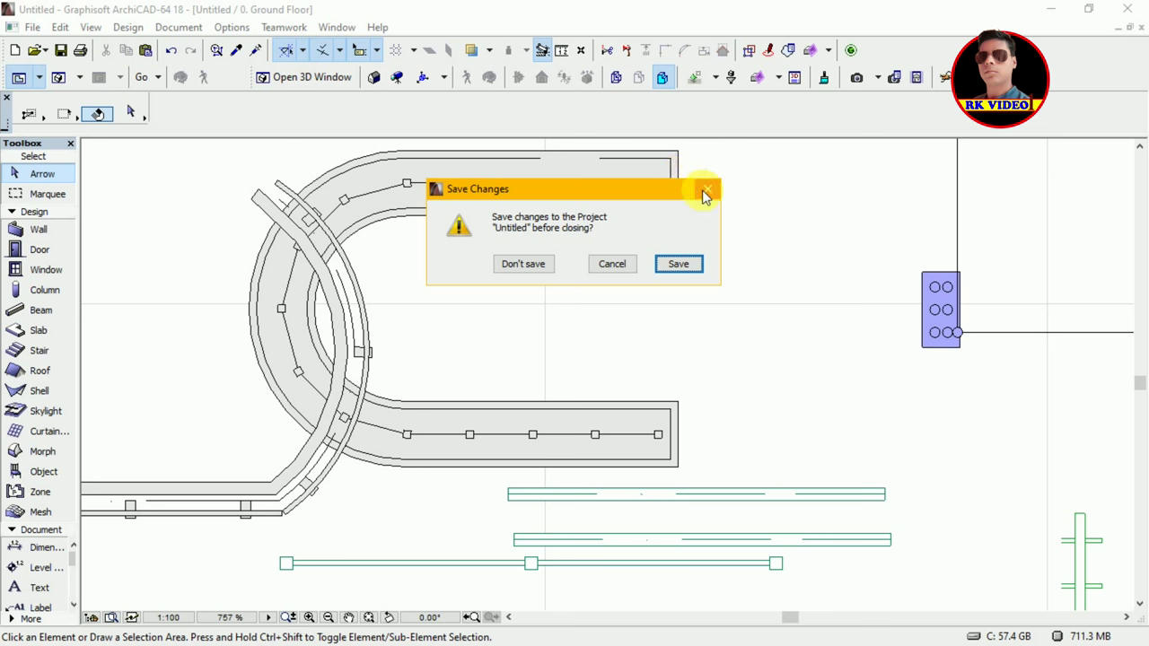
{"action": "left_click", "coordinate": [705, 191]}
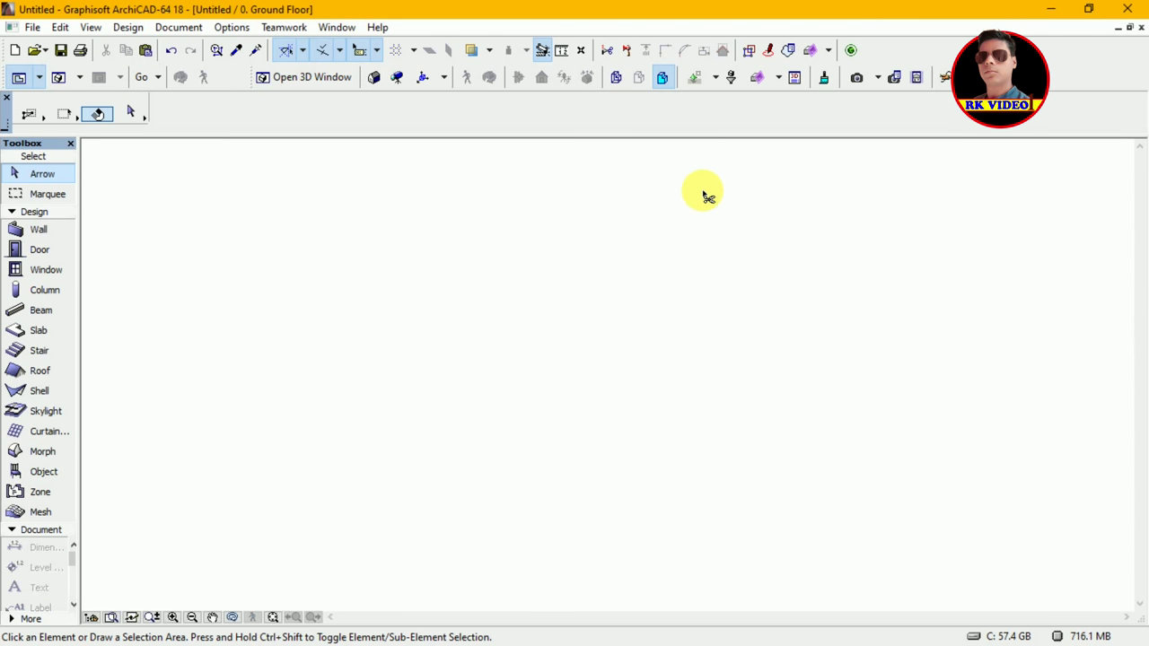
Step: Open the 3D window and orbit to an angled overhead view of all the fences
{"action": "key", "text": "F3"}
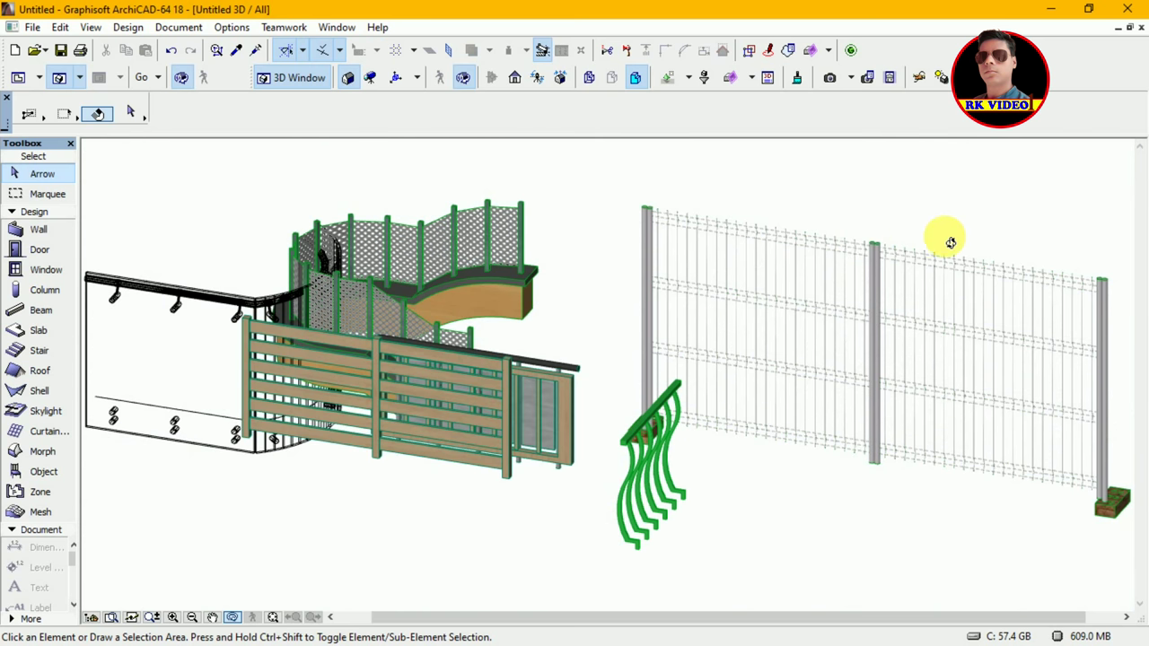
{"action": "mouse_move", "coordinate": [949, 236]}
{"action": "middle_mouse_down", "text": "shift"}
{"action": "mouse_move", "coordinate": [936, 263]}
{"action": "mouse_move", "coordinate": [770, 297]}
{"action": "mouse_move", "coordinate": [852, 313]}
{"action": "mouse_move", "coordinate": [885, 298]}
{"action": "middle_mouse_up", "text": "shift"}
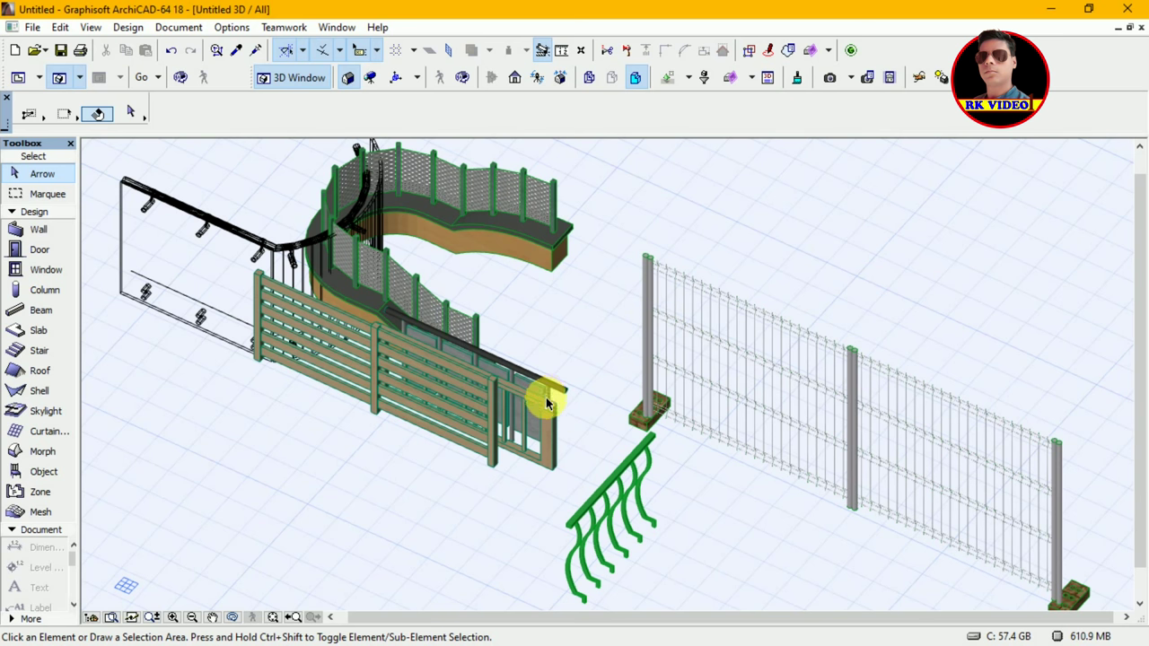
Step: Move Fence Horizontal 18 out of the cluster into the open area at lower left
{"action": "left_click", "coordinate": [498, 413]}
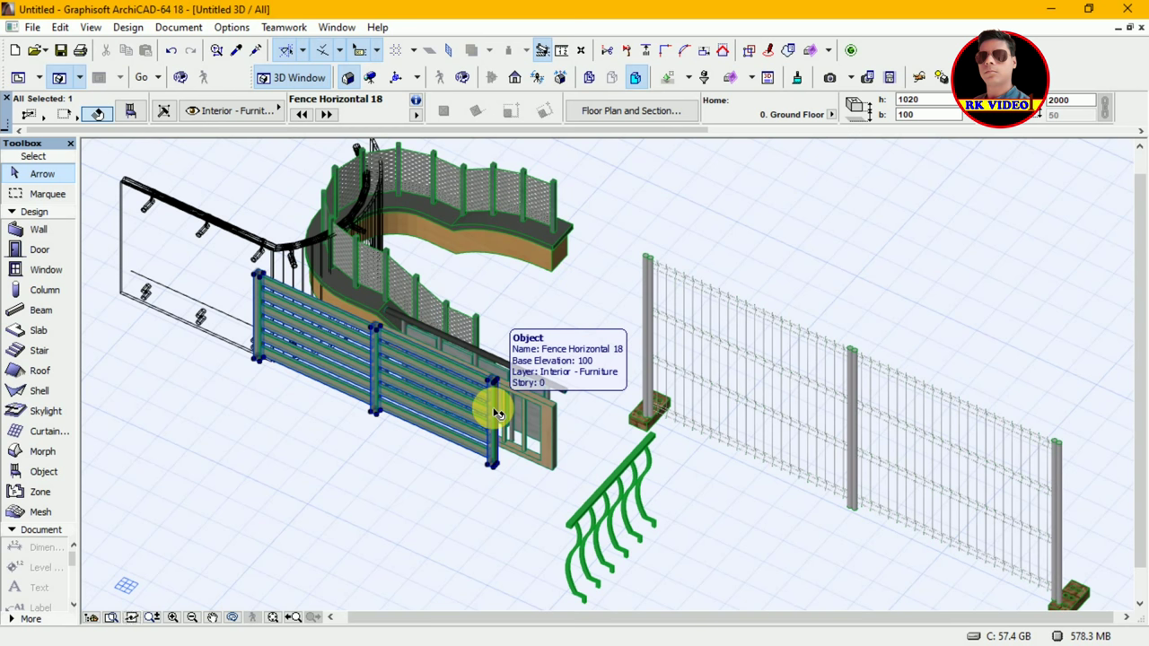
{"action": "key", "text": "ctrl+d"}
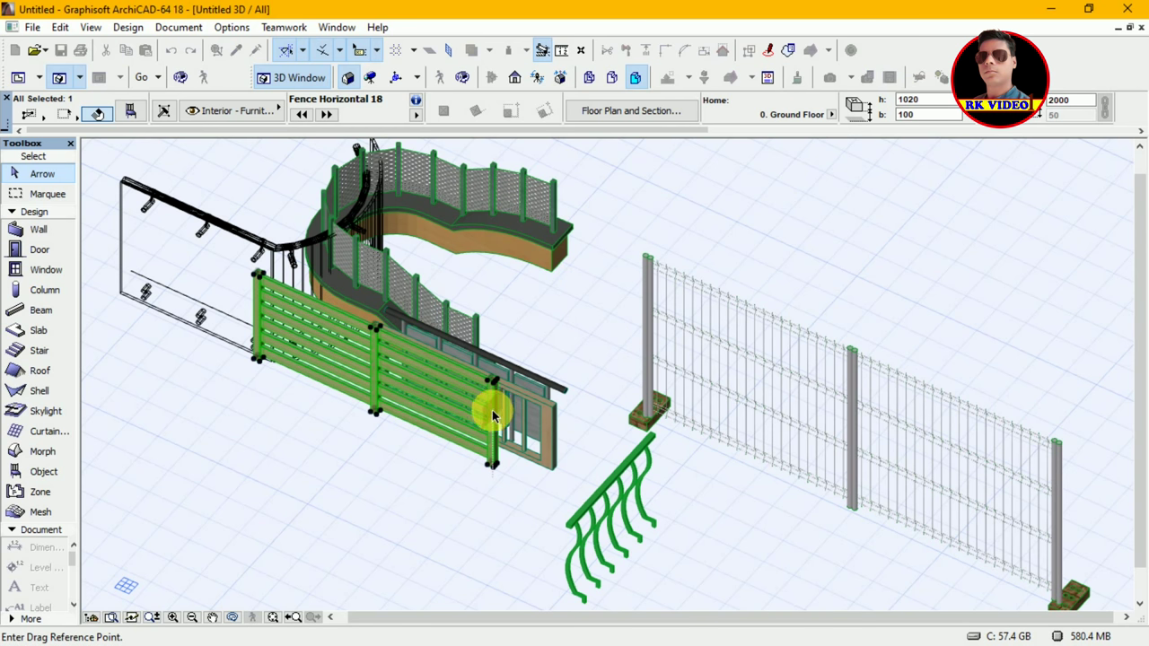
{"action": "left_click", "coordinate": [490, 468]}
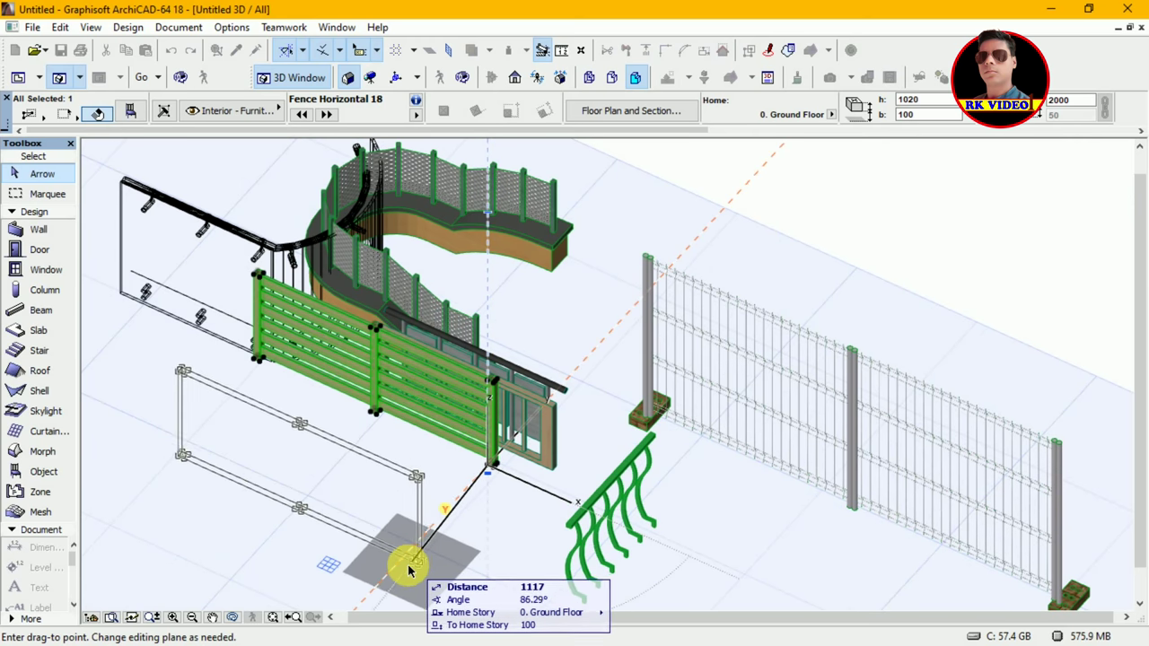
{"action": "left_click", "coordinate": [397, 575]}
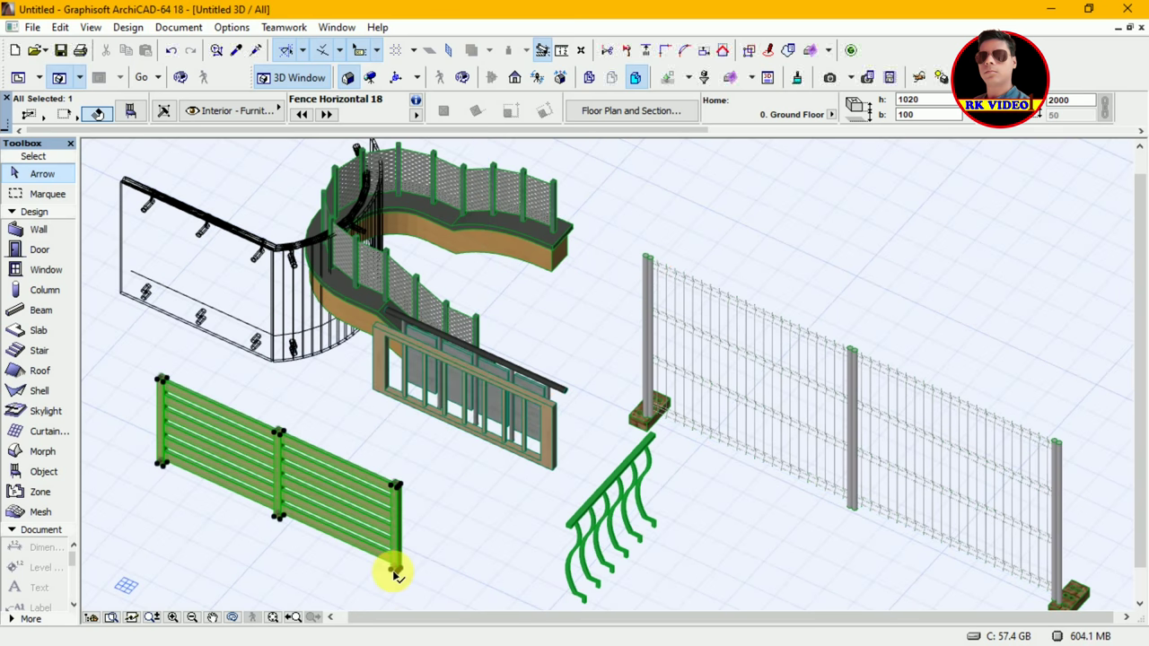
{"action": "left_click", "coordinate": [555, 466]}
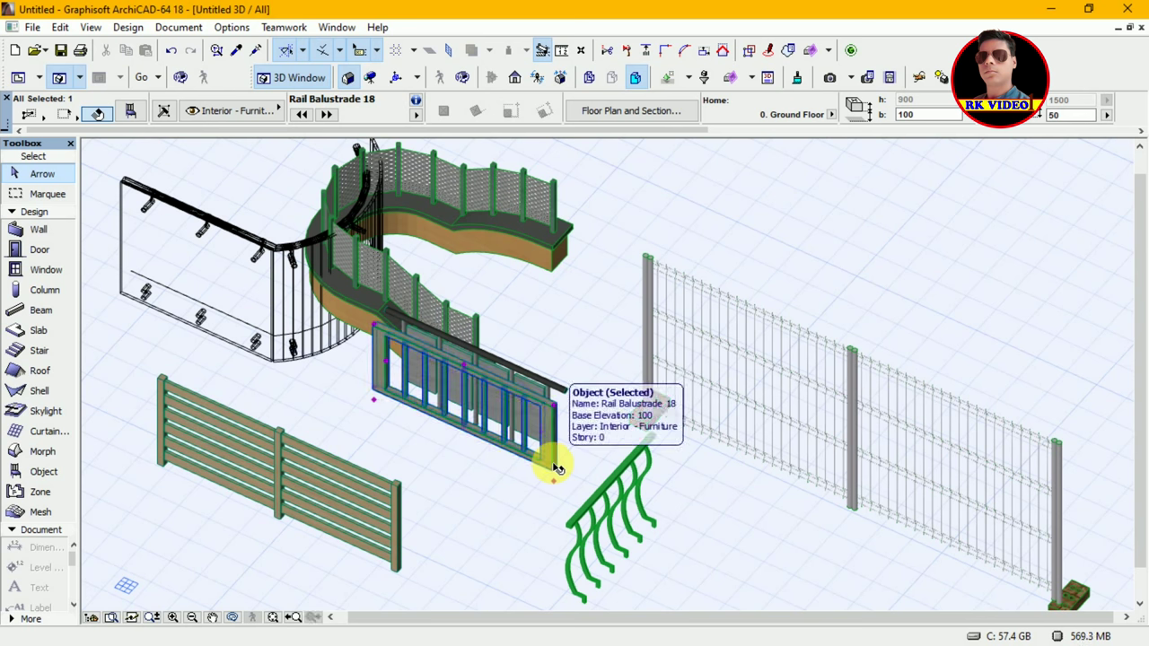
Step: Drag the green Rail Balustrade 18 to the front-left, beside the wooden plank fence
{"action": "left_click", "coordinate": [555, 466]}
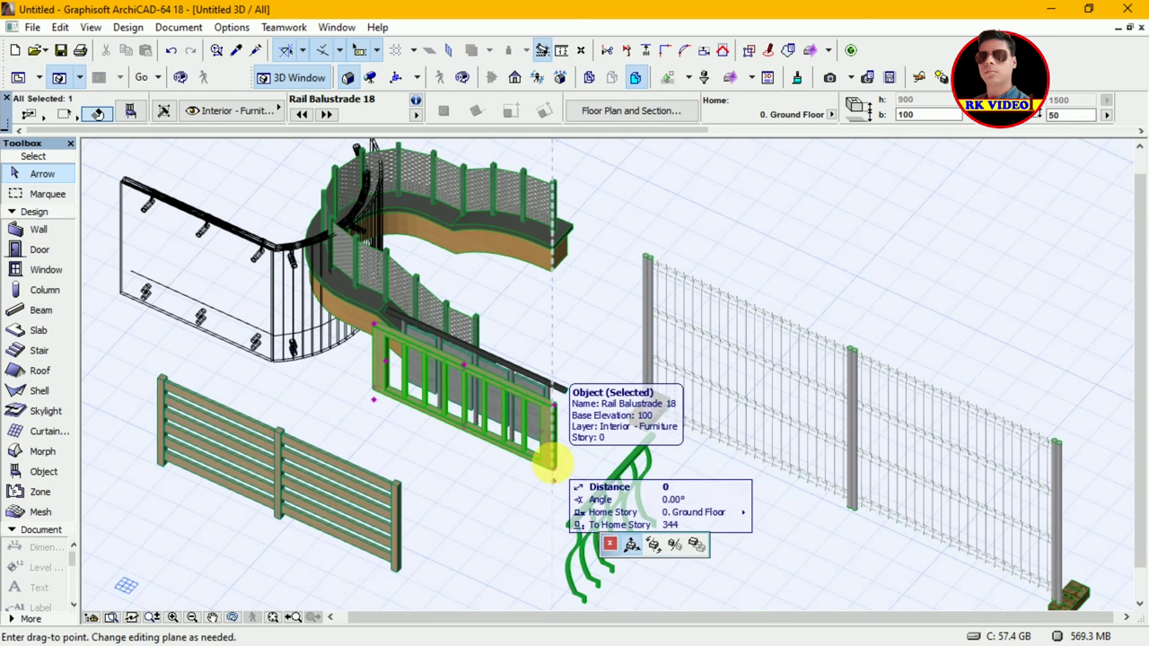
{"action": "left_click", "coordinate": [556, 467]}
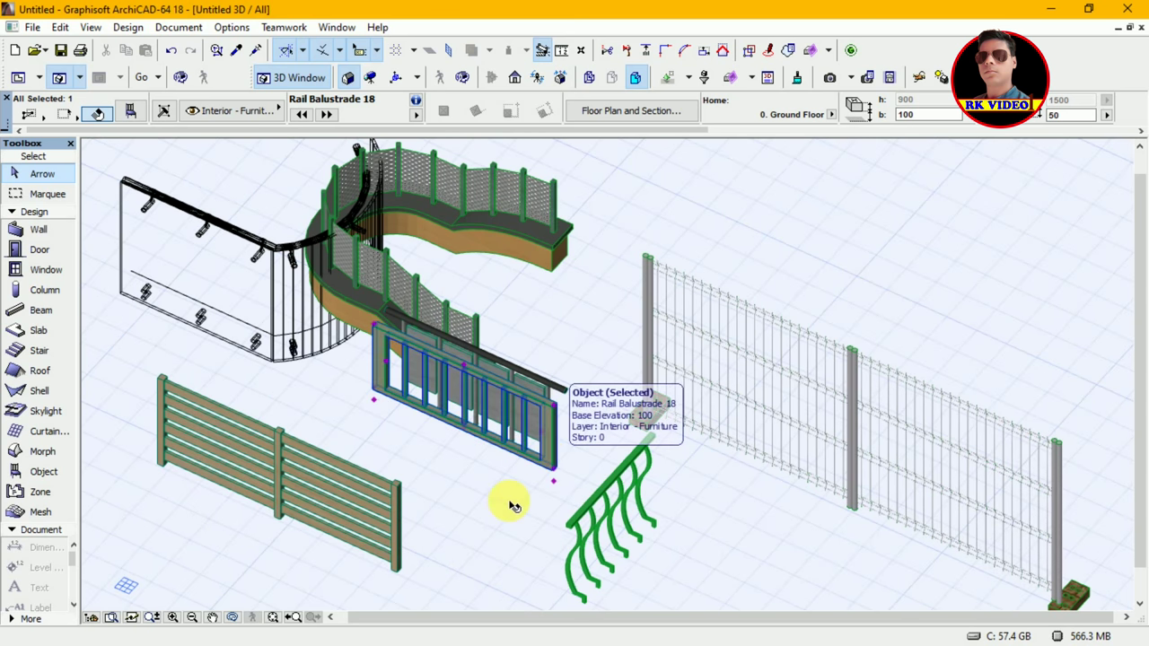
{"action": "key", "text": "ctrl+d"}
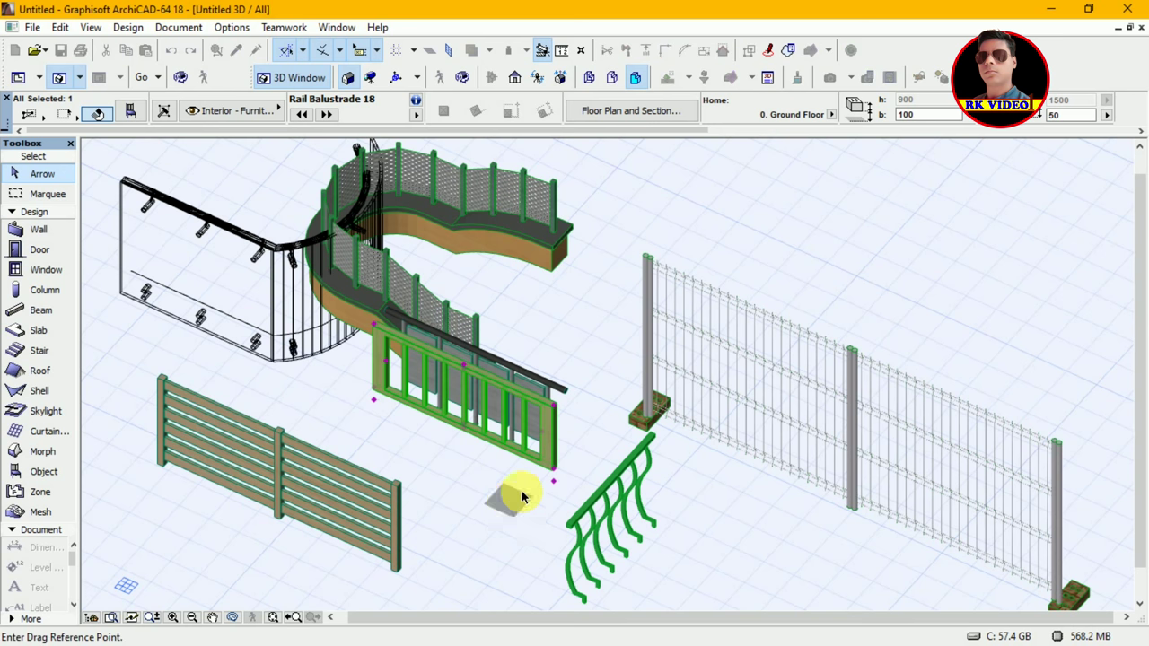
{"action": "left_click", "coordinate": [554, 472]}
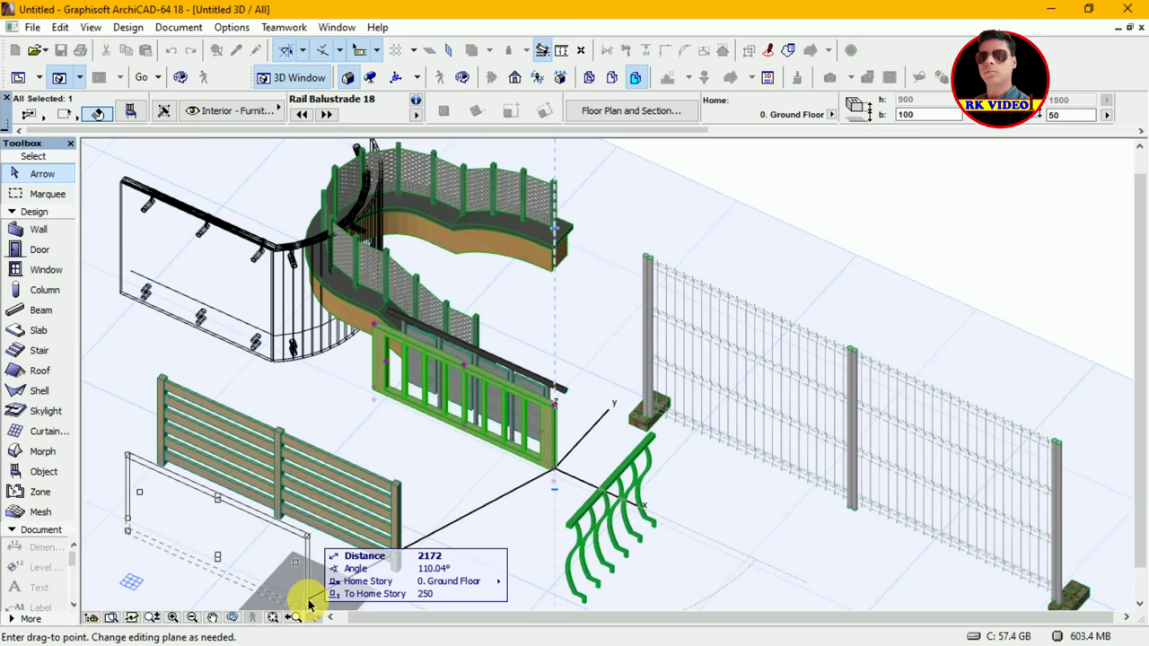
{"action": "left_click", "coordinate": [309, 606]}
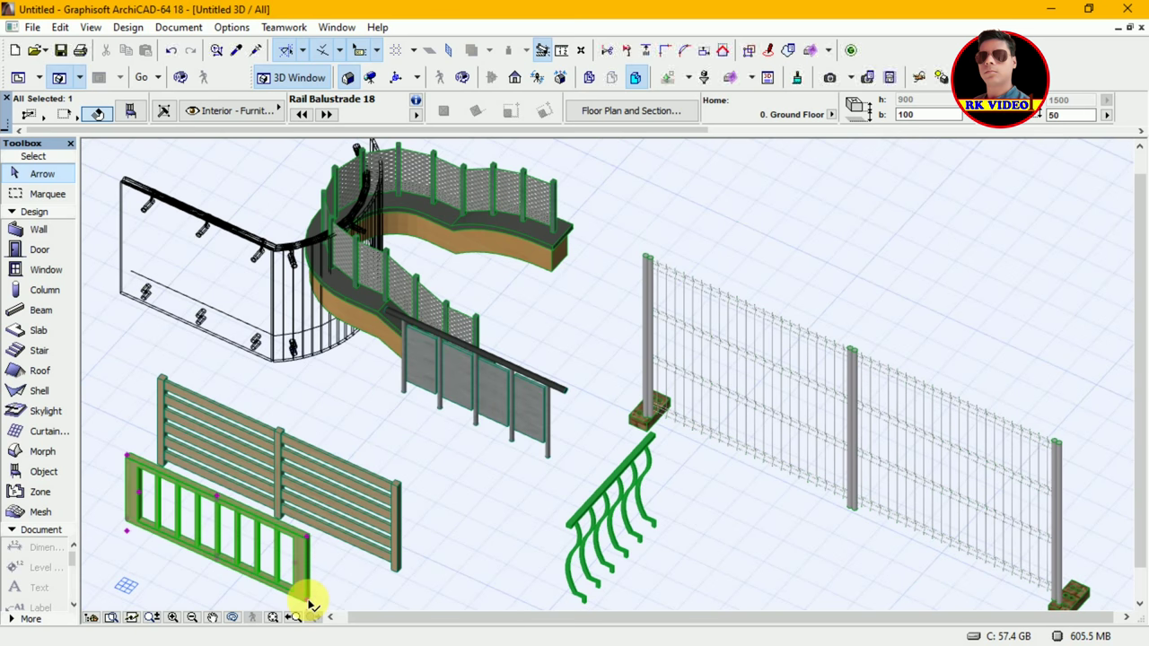
Step: Drag the Rail Post with Panels forward off the curved fence into the open front-centre space
{"action": "left_click", "coordinate": [550, 449]}
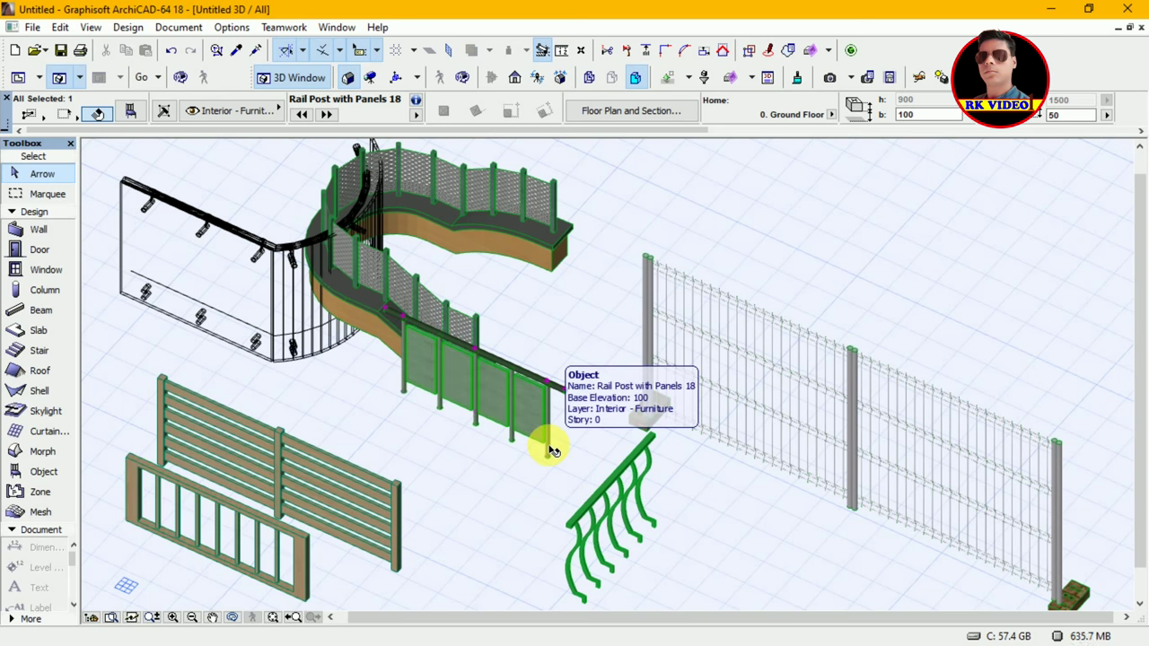
{"action": "key", "text": "ctrl+d"}
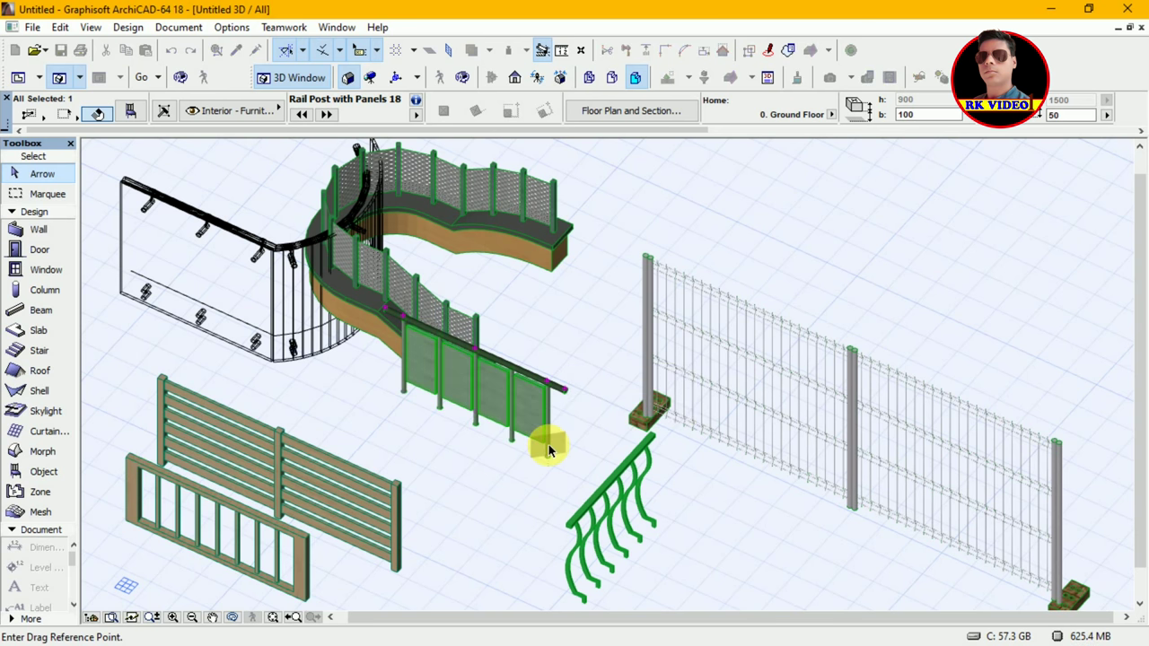
{"action": "left_click", "coordinate": [547, 453]}
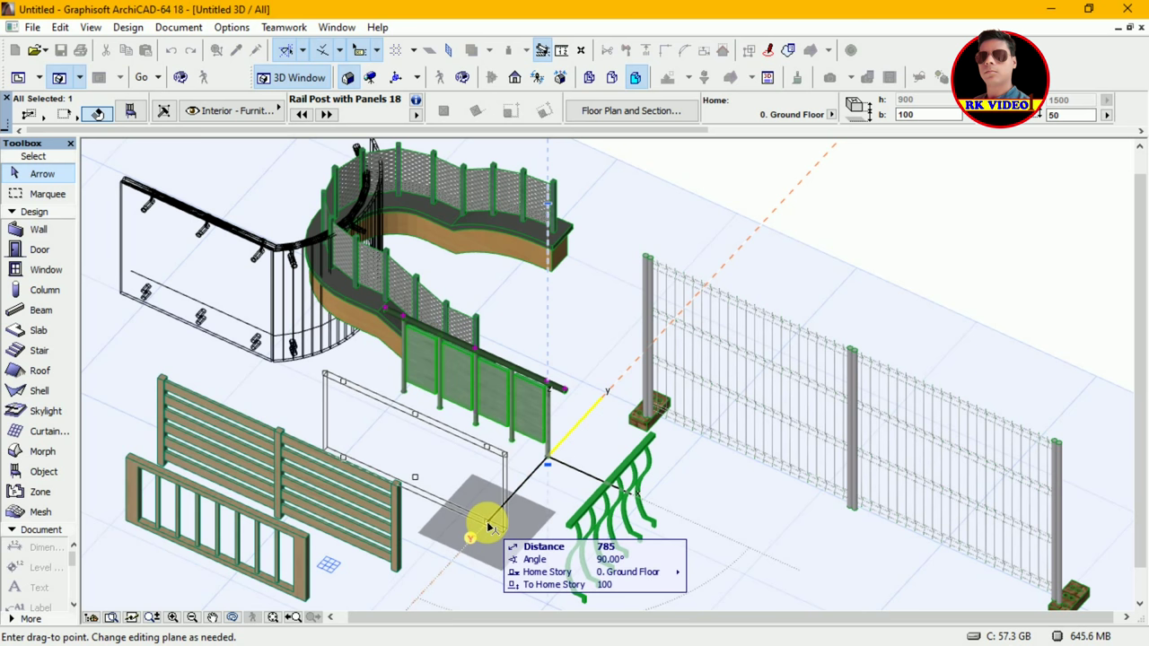
{"action": "left_click", "coordinate": [489, 527]}
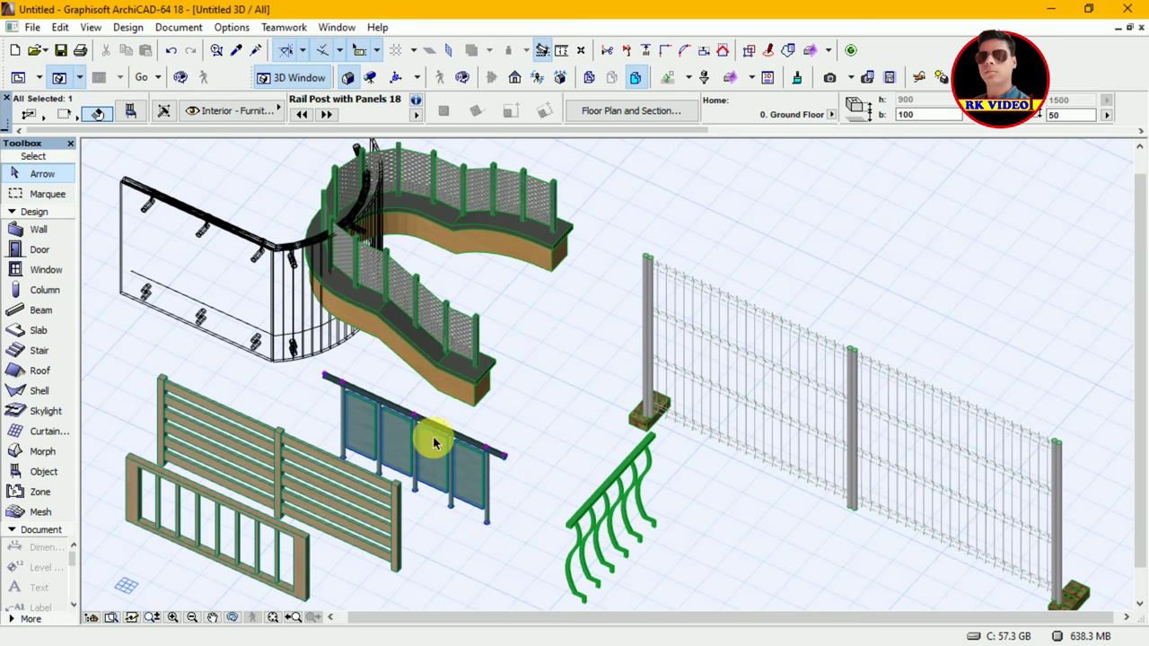
Step: Rotate the Railing - curved balust by 90° about a point on the railing
{"action": "left_click", "coordinate": [599, 498]}
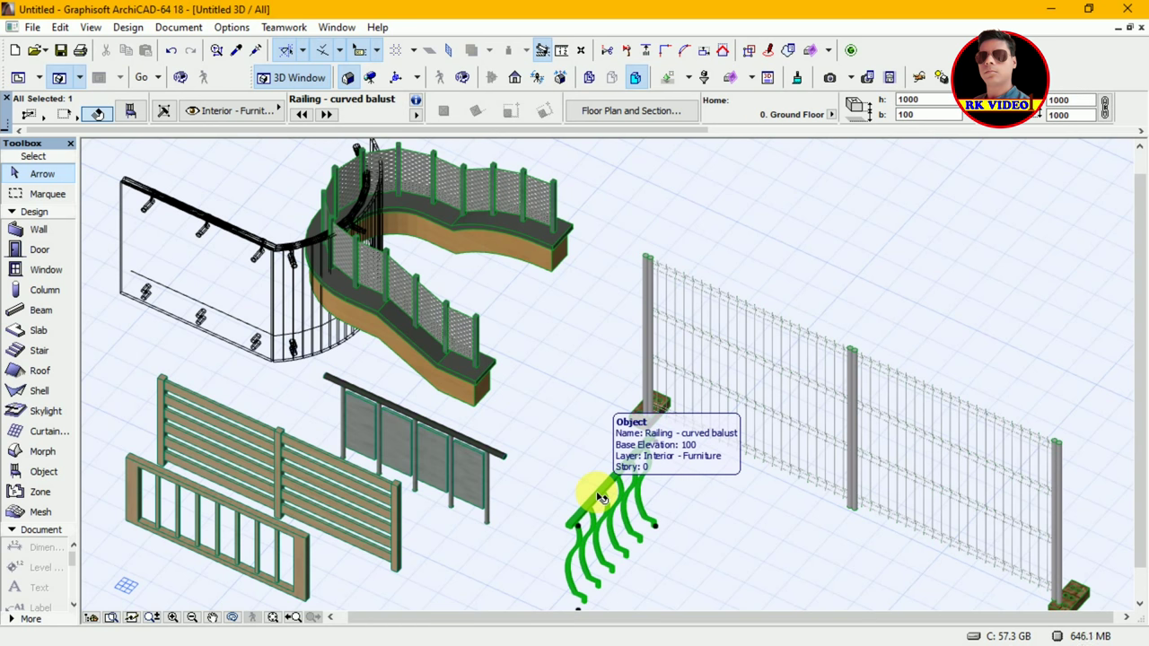
{"action": "key", "text": "ctrl+e"}
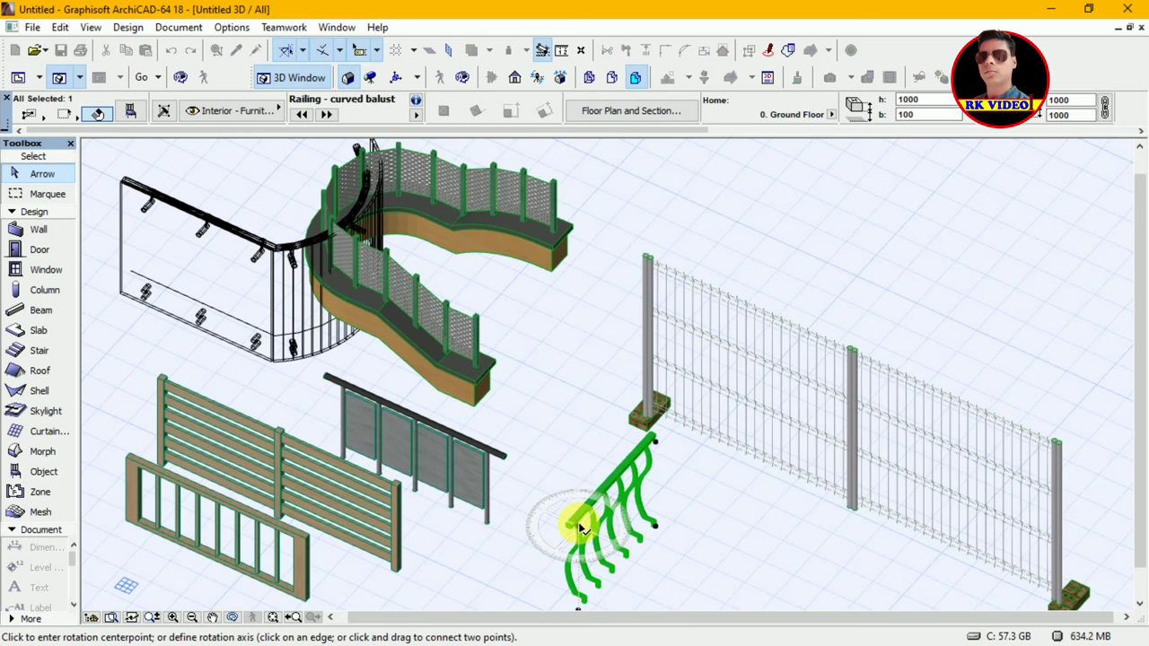
{"action": "left_click", "coordinate": [581, 528]}
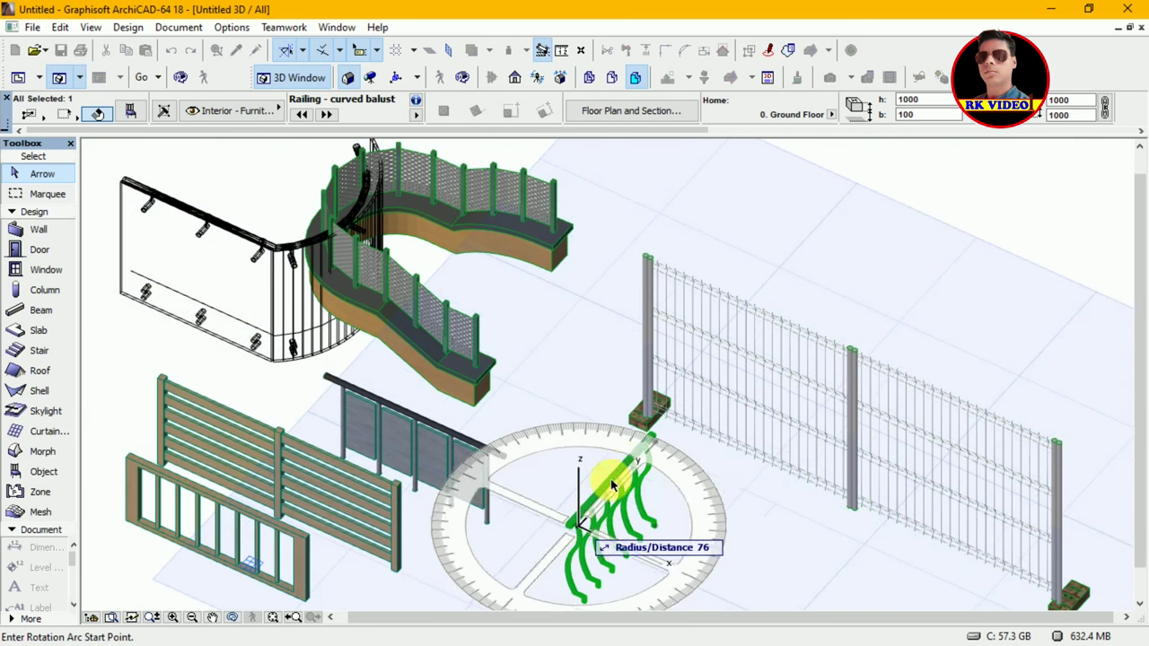
{"action": "left_click", "coordinate": [658, 446]}
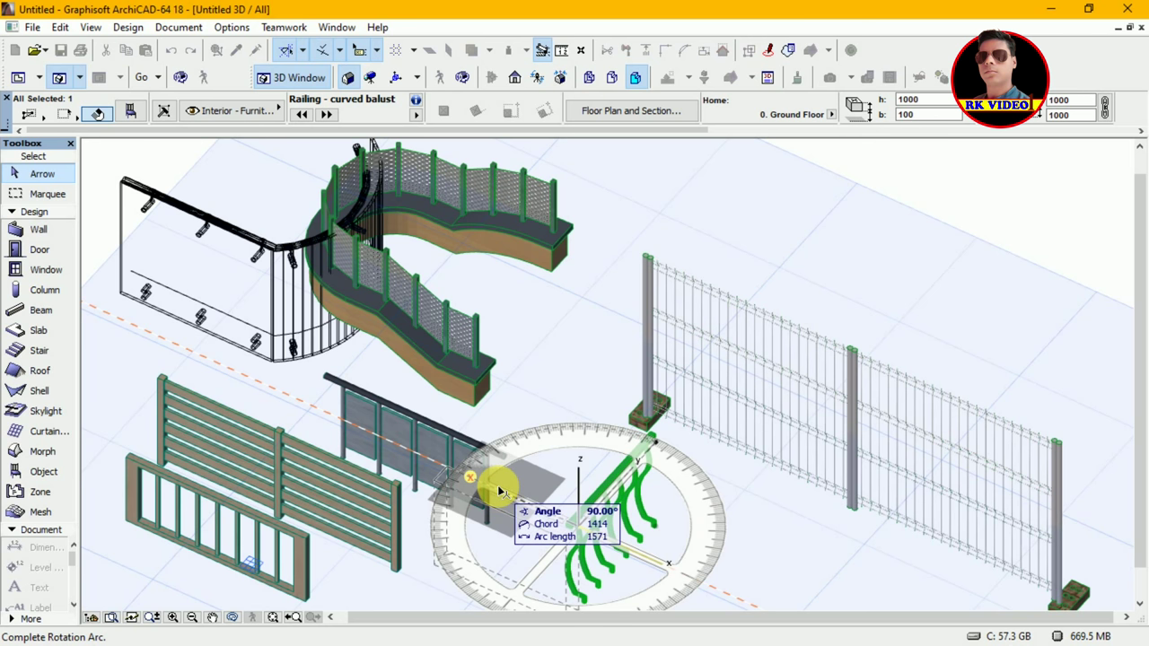
{"action": "left_click", "coordinate": [500, 496]}
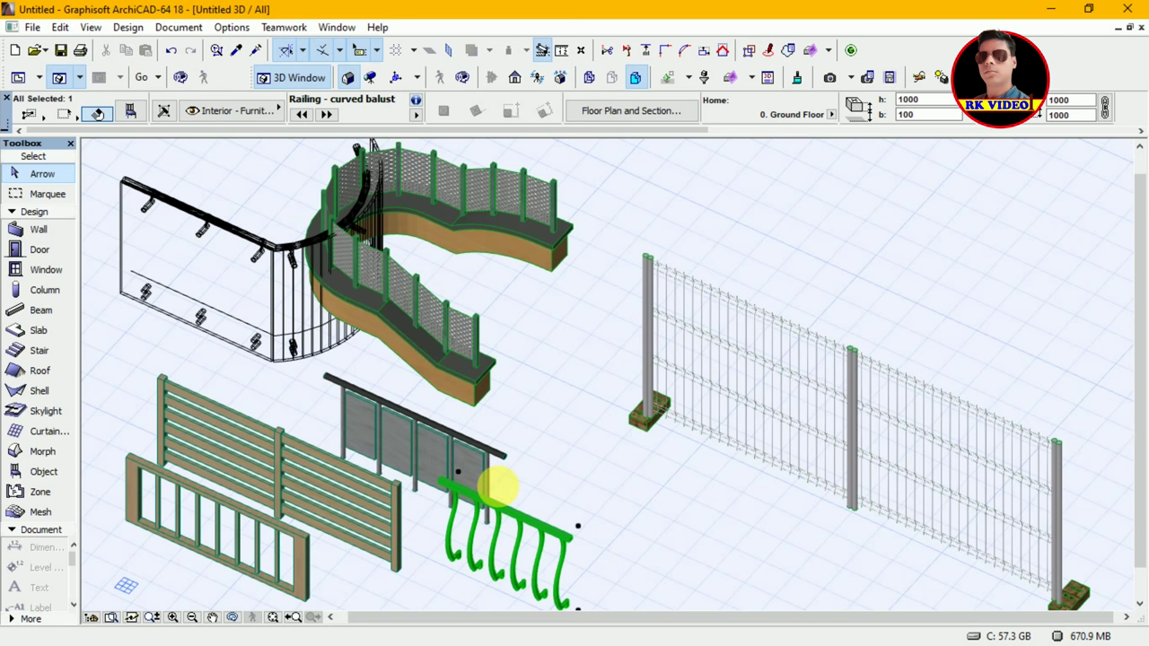
Step: Drag the rotated curved balust railing in front of the panel railing
{"action": "key", "text": "ctrl+d"}
{"action": "left_click", "coordinate": [579, 527]}
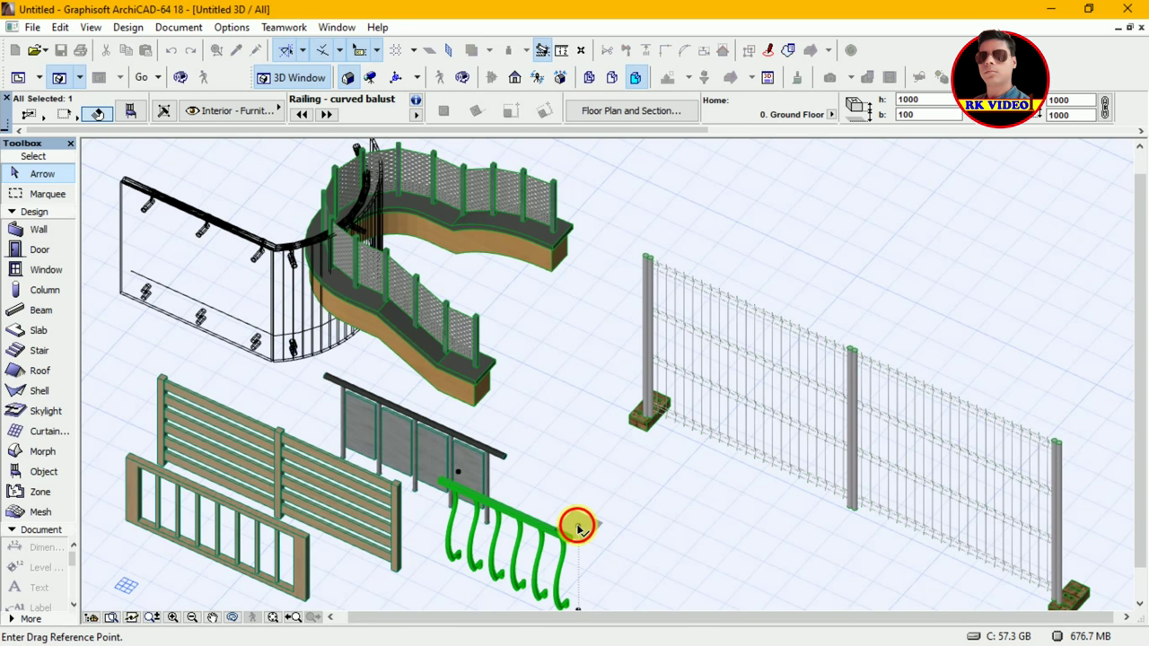
{"action": "left_click", "coordinate": [689, 539]}
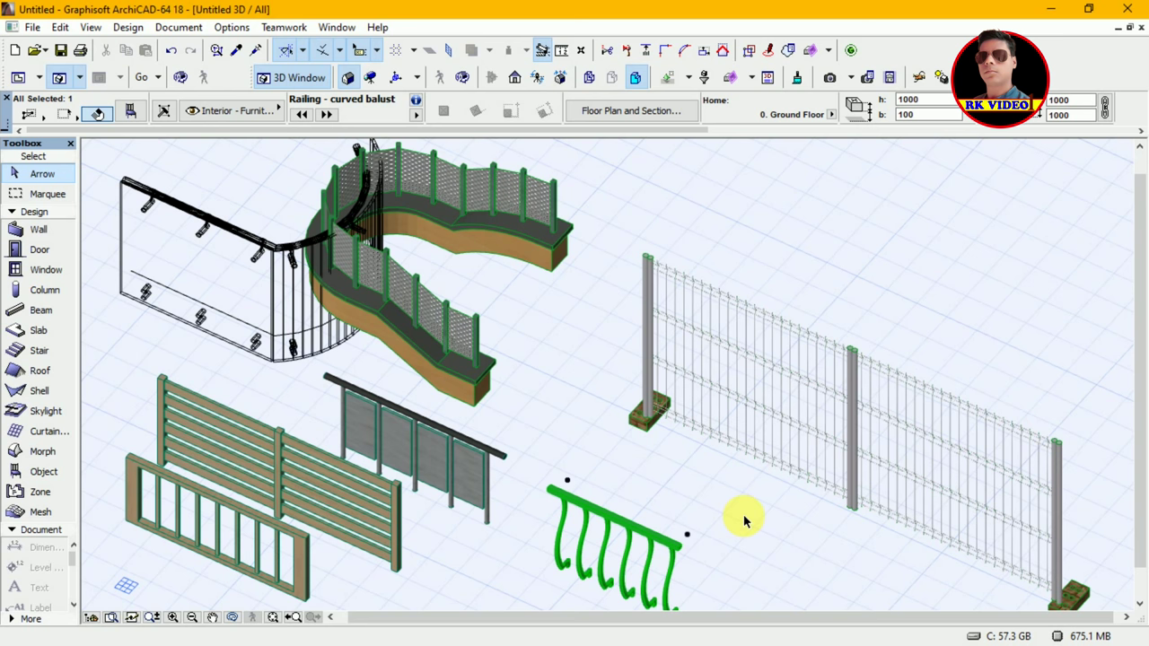
Step: Drag the mesh Fence with Gate forward-left, beside the green railing
{"action": "left_click", "coordinate": [860, 508]}
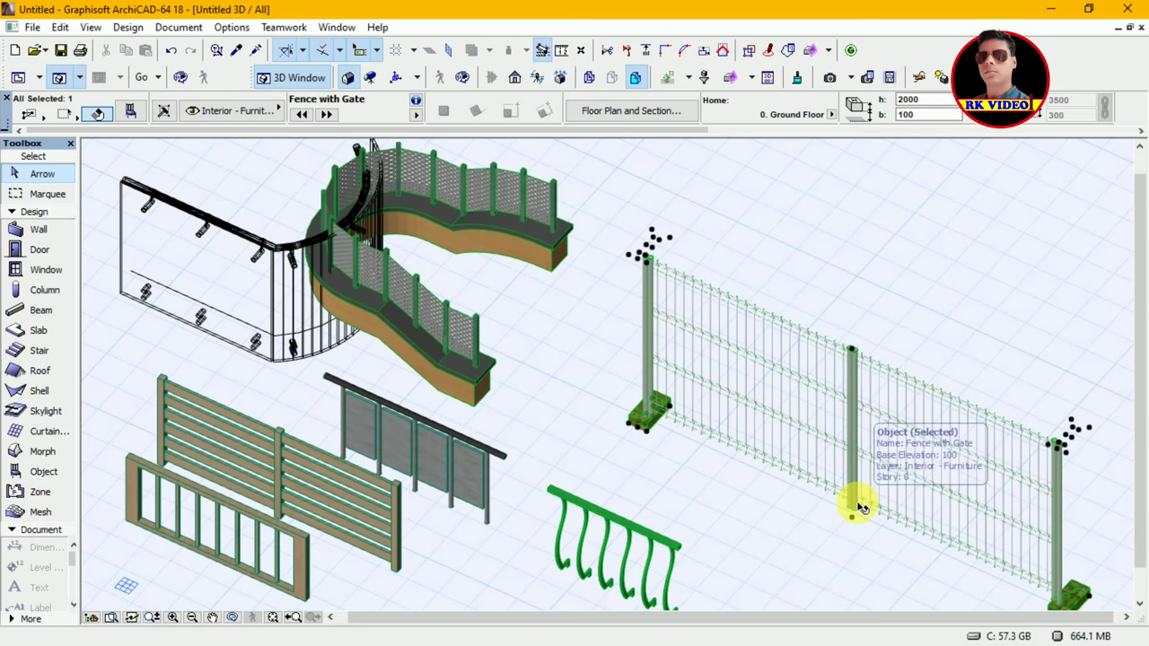
{"action": "key", "text": "ctrl+d"}
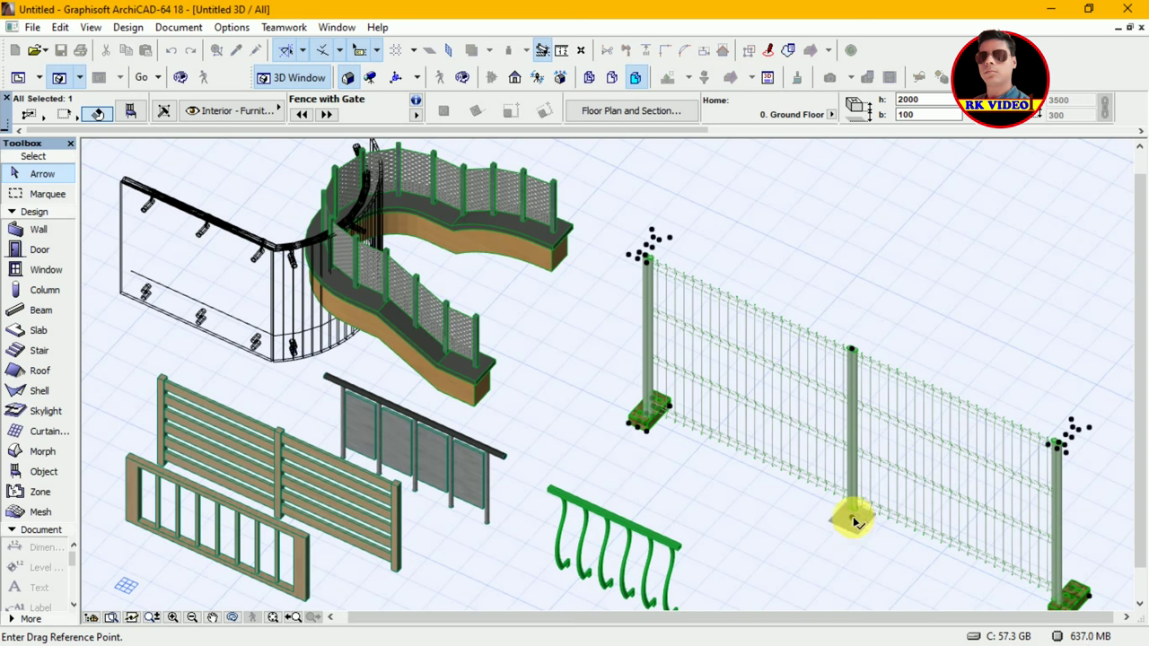
{"action": "left_click", "coordinate": [854, 520]}
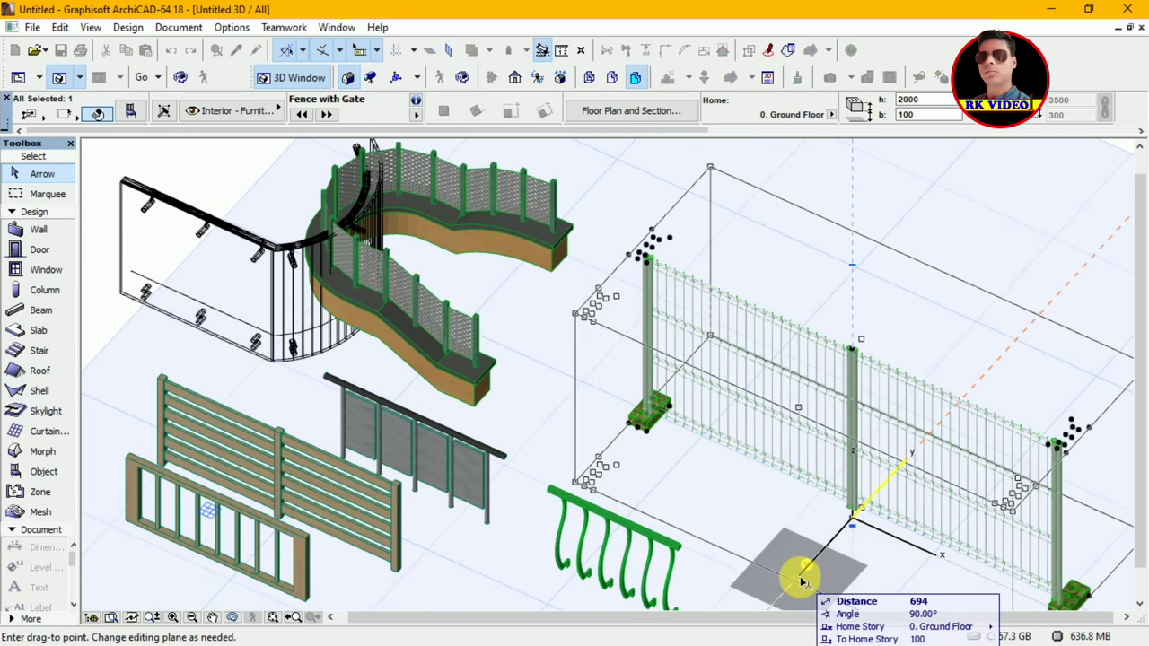
{"action": "left_click", "coordinate": [802, 584]}
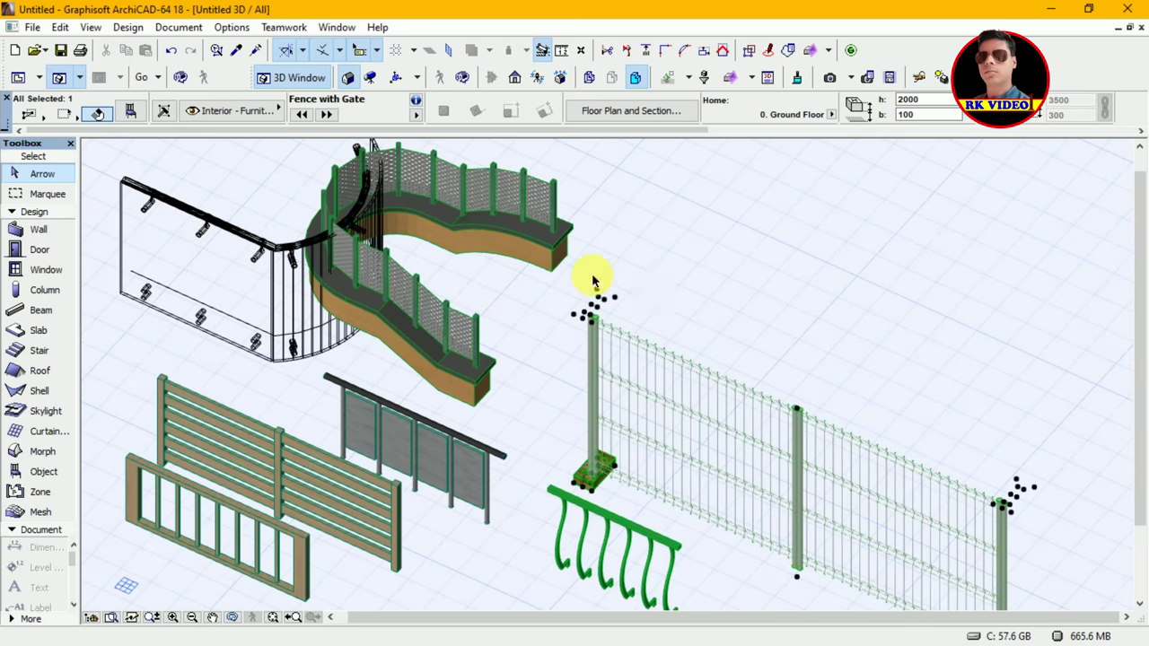
{"action": "left_click", "coordinate": [556, 255]}
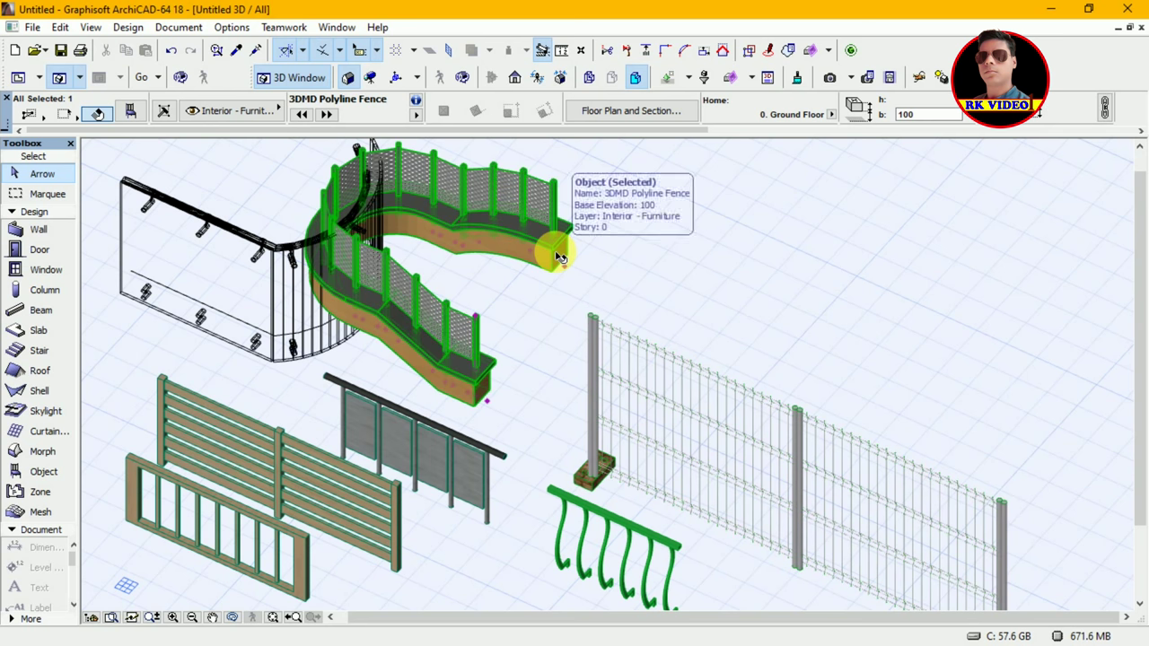
Step: Drag the U-shaped 3DMD Polyline Fence to the upper right, clear of the glass railing
{"action": "key", "text": "ctrl+d"}
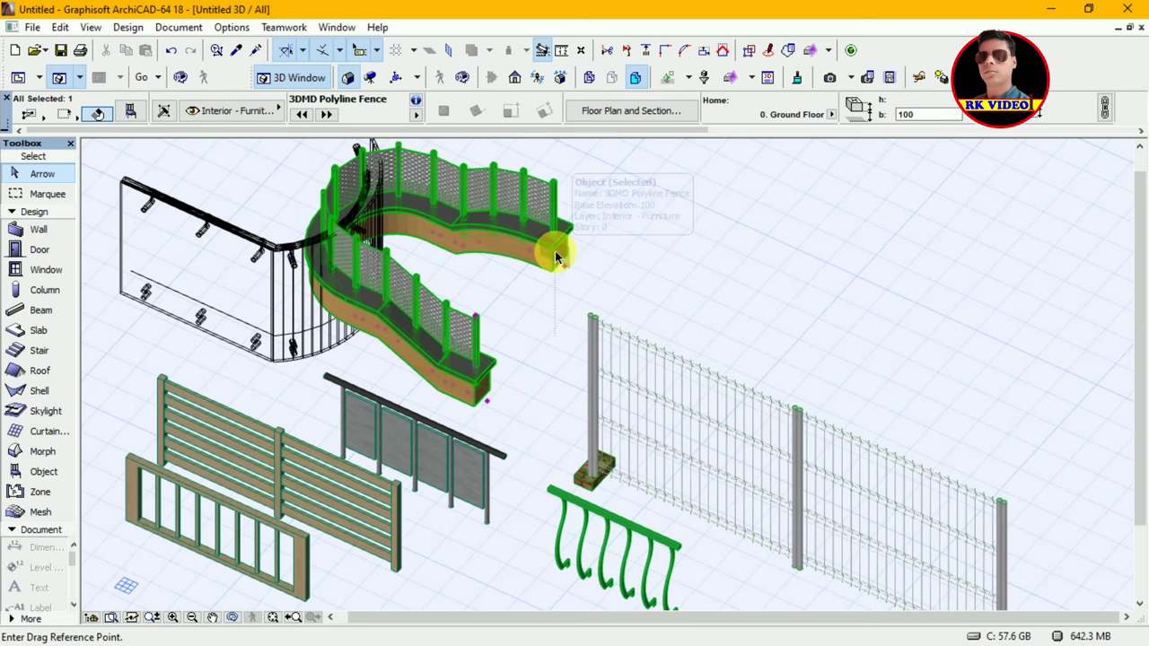
{"action": "left_click", "coordinate": [491, 405]}
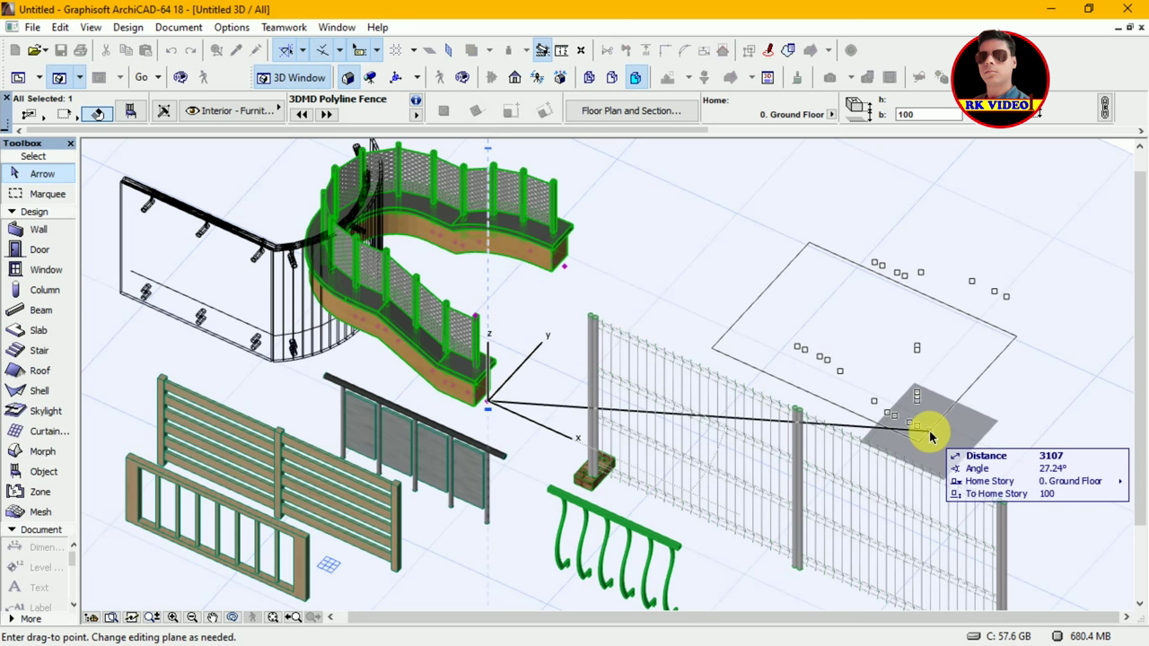
{"action": "left_click", "coordinate": [930, 437]}
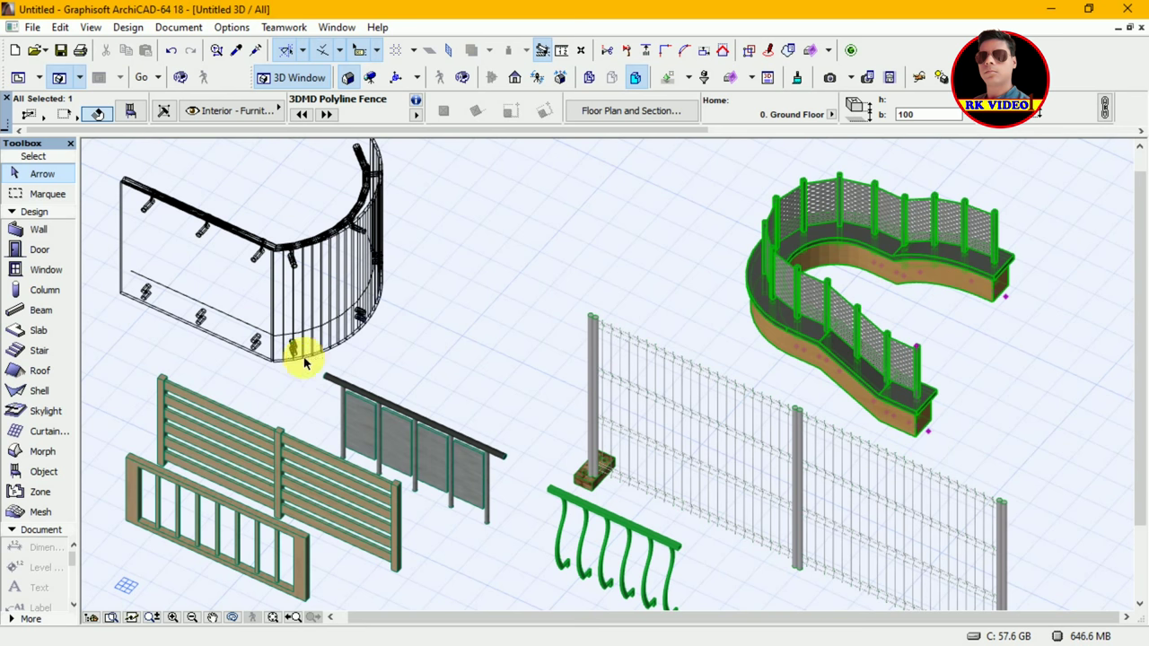
{"action": "key", "text": "Escape"}
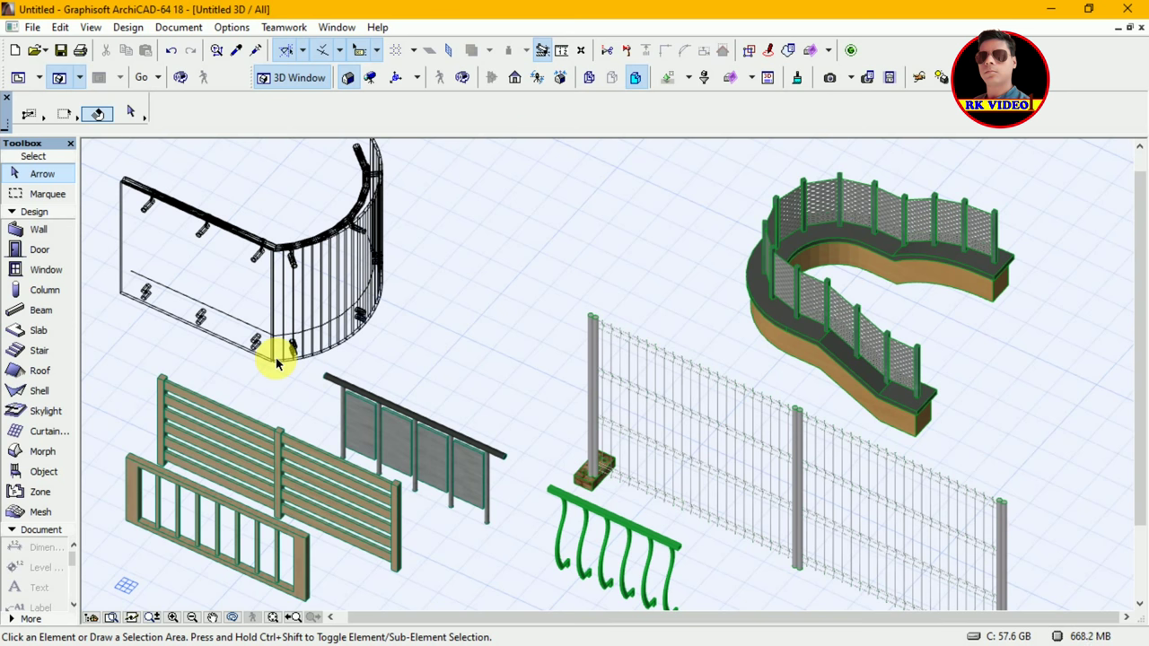
Step: Box-select the curved glass 3DMD Demo Railing, drag it clear of the others, then deselect it
{"action": "left_click", "coordinate": [281, 255]}
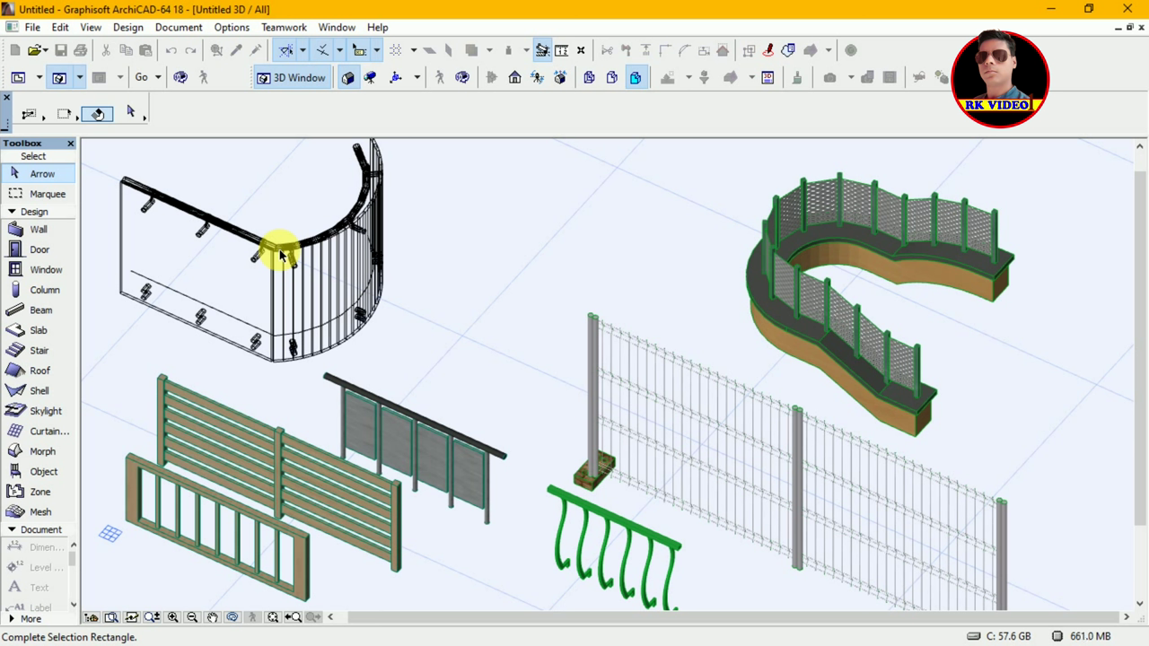
{"action": "left_click", "coordinate": [417, 166]}
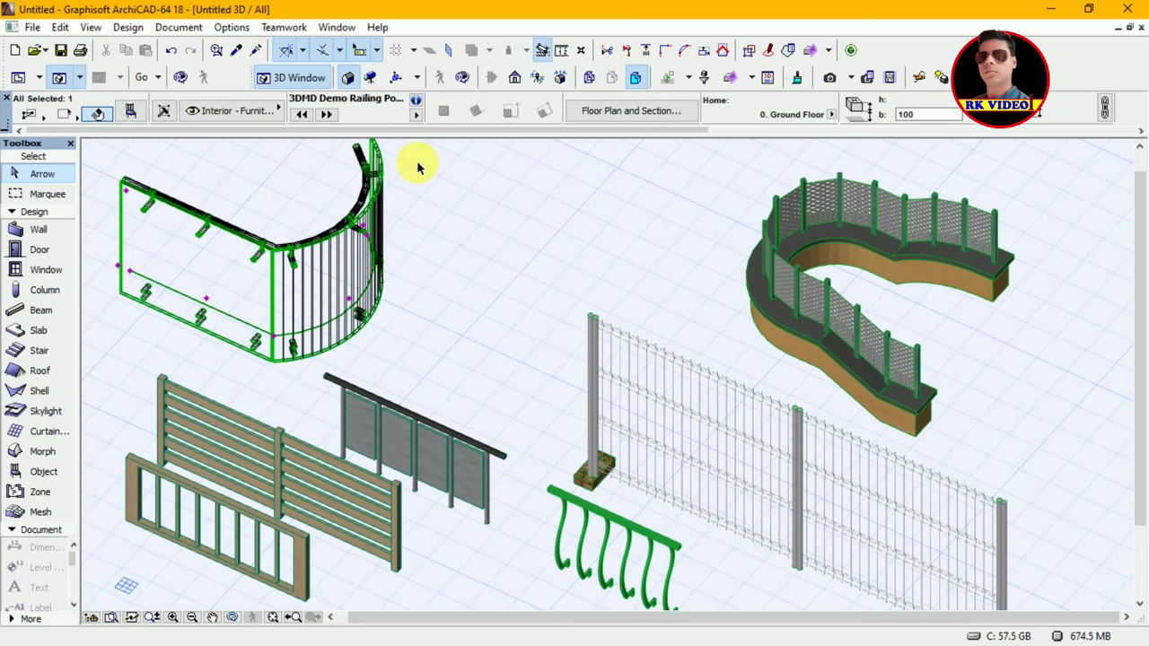
{"action": "key", "text": "ctrl+d"}
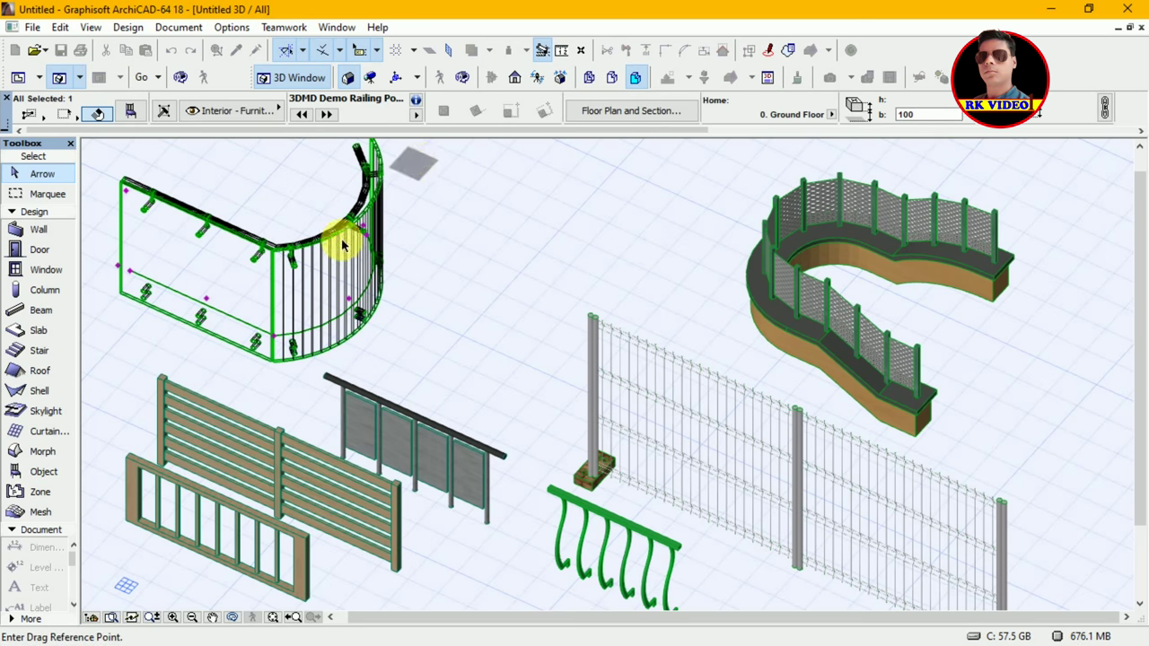
{"action": "left_click", "coordinate": [276, 338]}
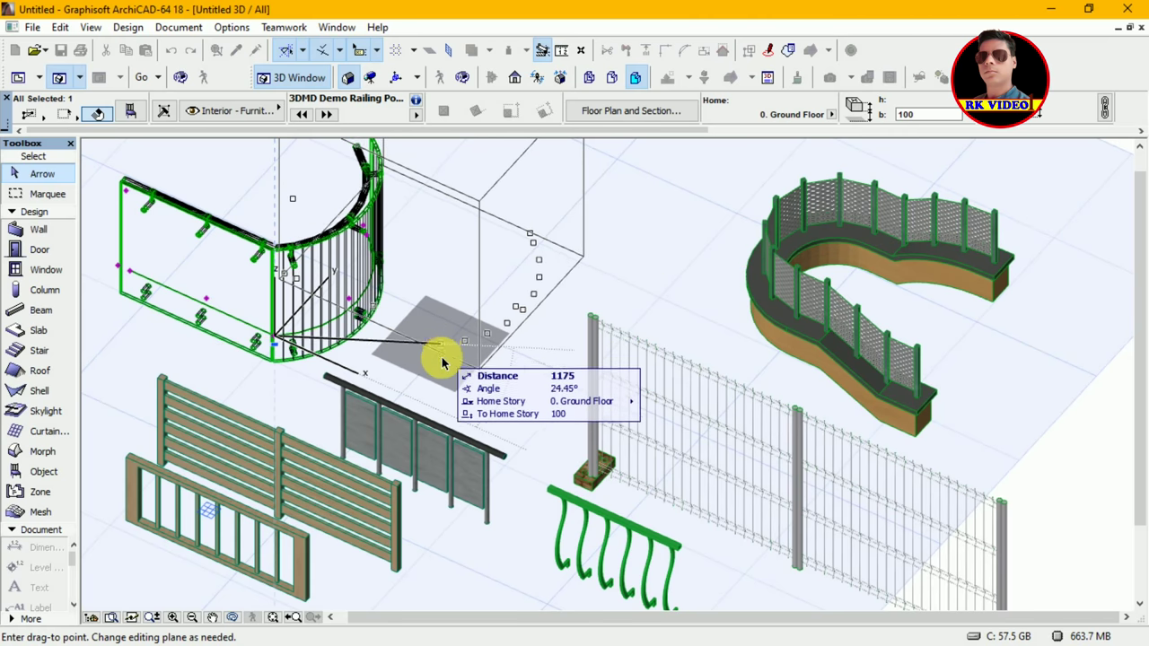
{"action": "left_click", "coordinate": [445, 366]}
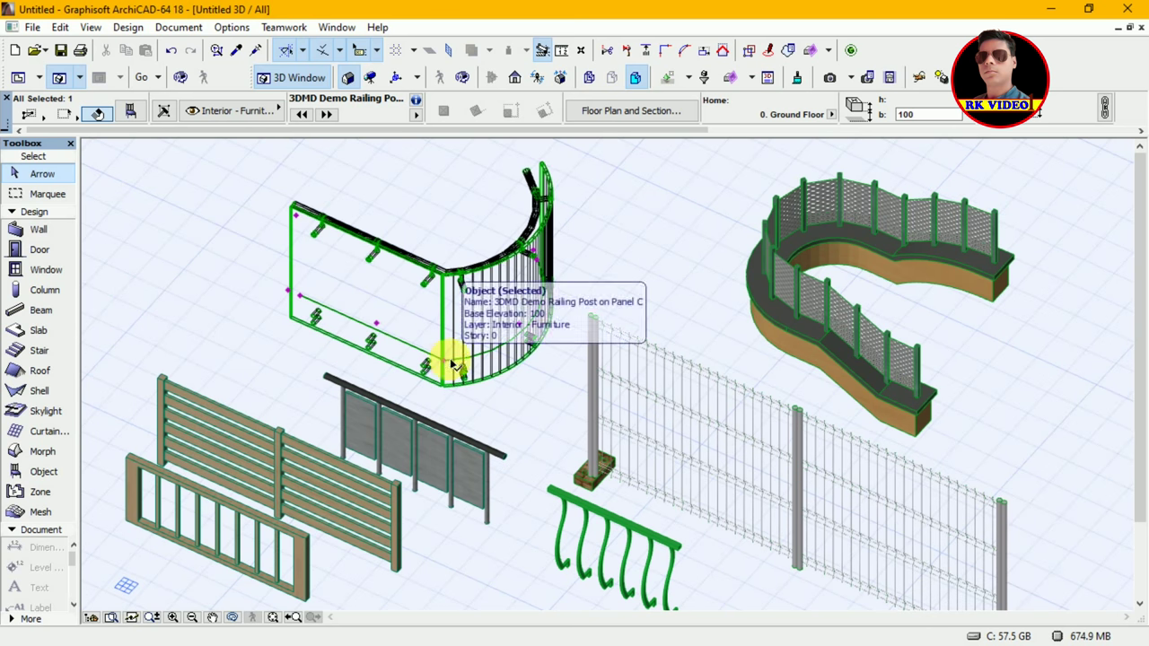
{"action": "left_click", "coordinate": [683, 289]}
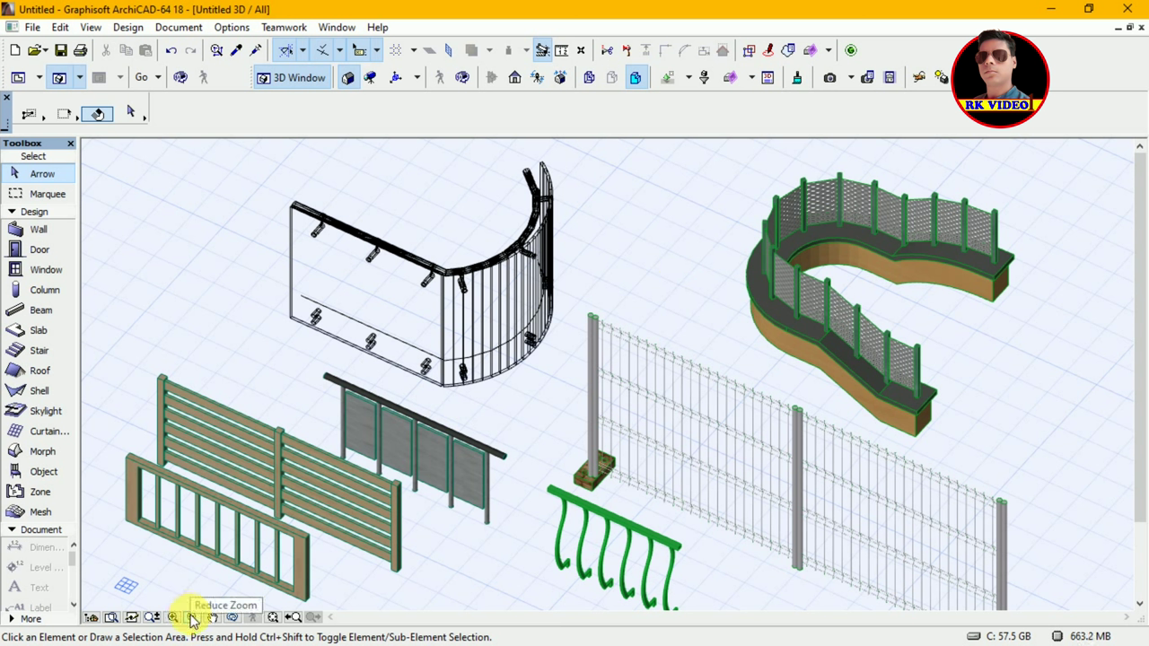
Step: Apply Reduce Zoom three times with zoom rectangles until the whole fence group sits small and centred
{"action": "left_click", "coordinate": [192, 618]}
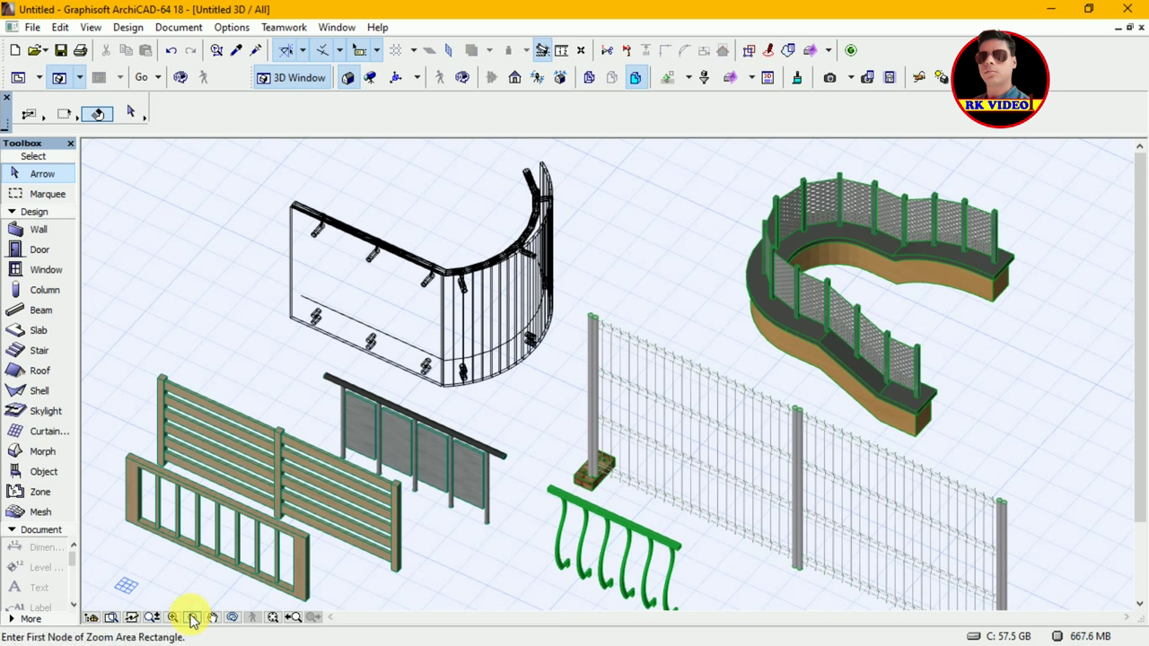
{"action": "left_click", "coordinate": [1048, 230]}
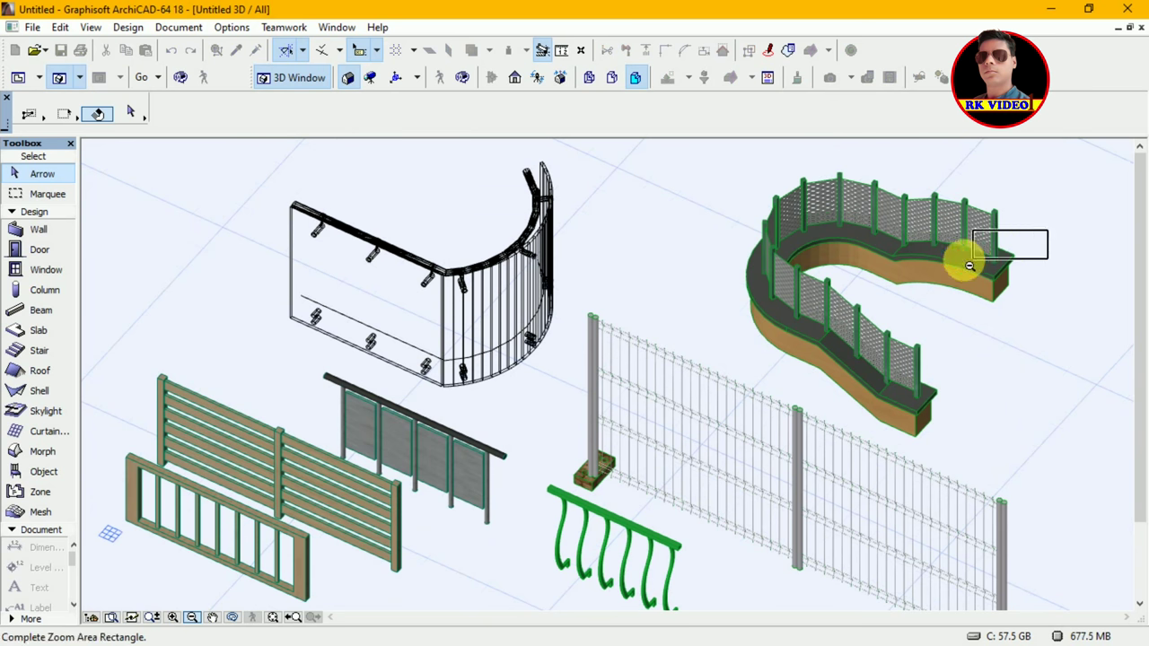
{"action": "left_click", "coordinate": [154, 568]}
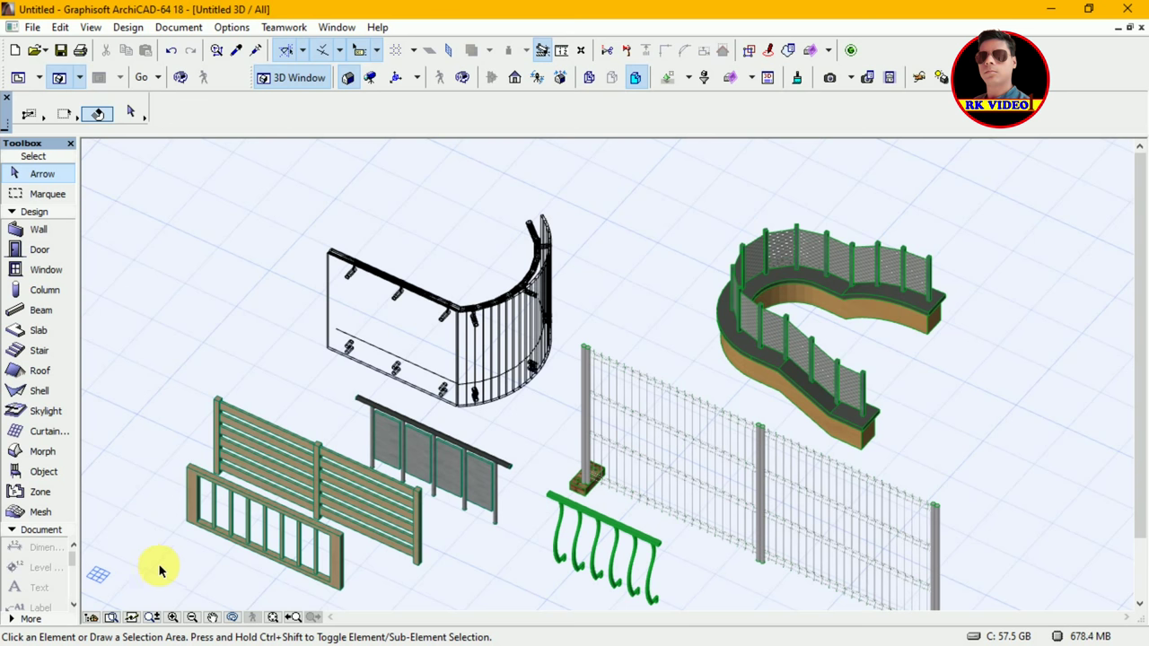
{"action": "left_click", "coordinate": [192, 617]}
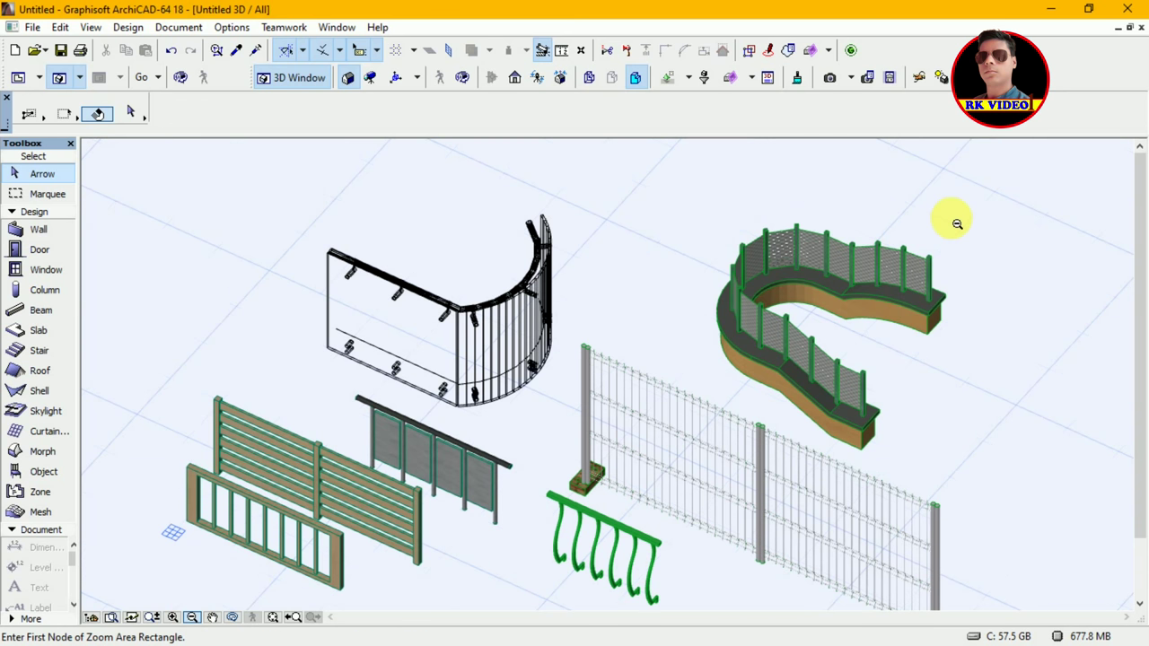
{"action": "left_click", "coordinate": [1048, 174]}
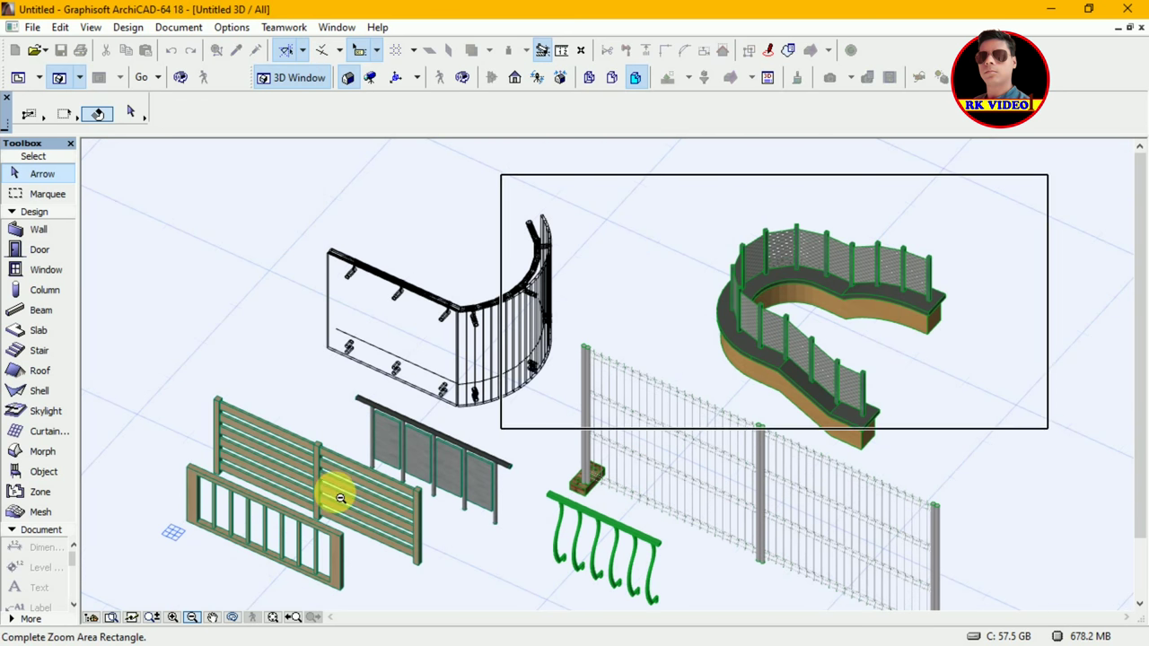
{"action": "left_click", "coordinate": [178, 588]}
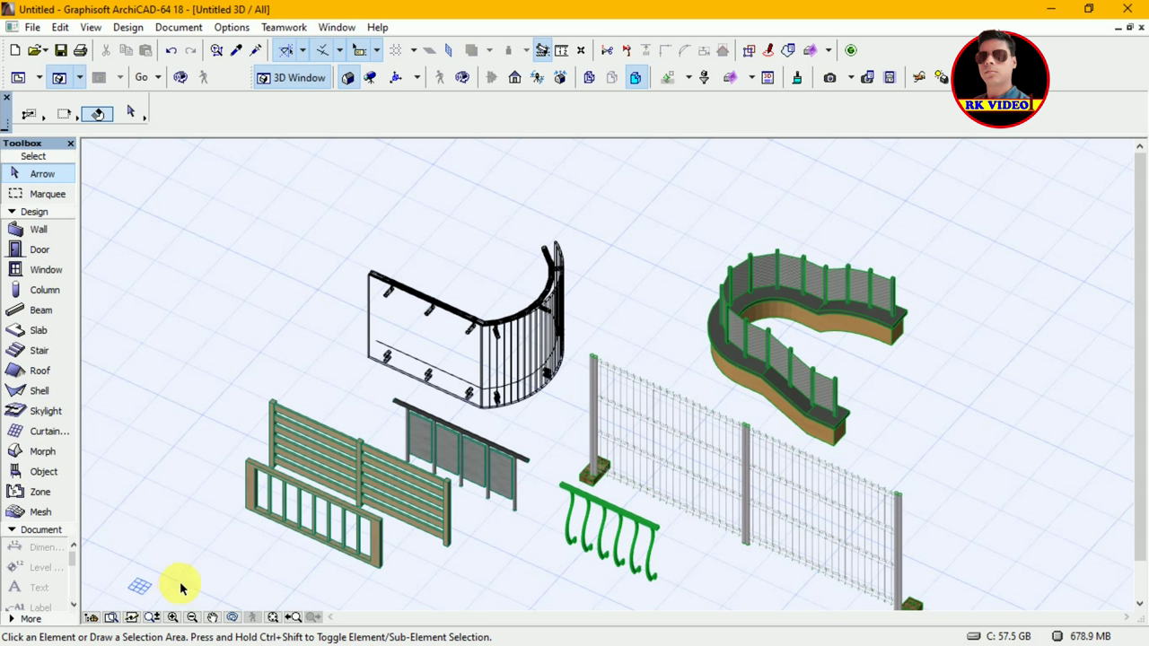
{"action": "left_click", "coordinate": [194, 618]}
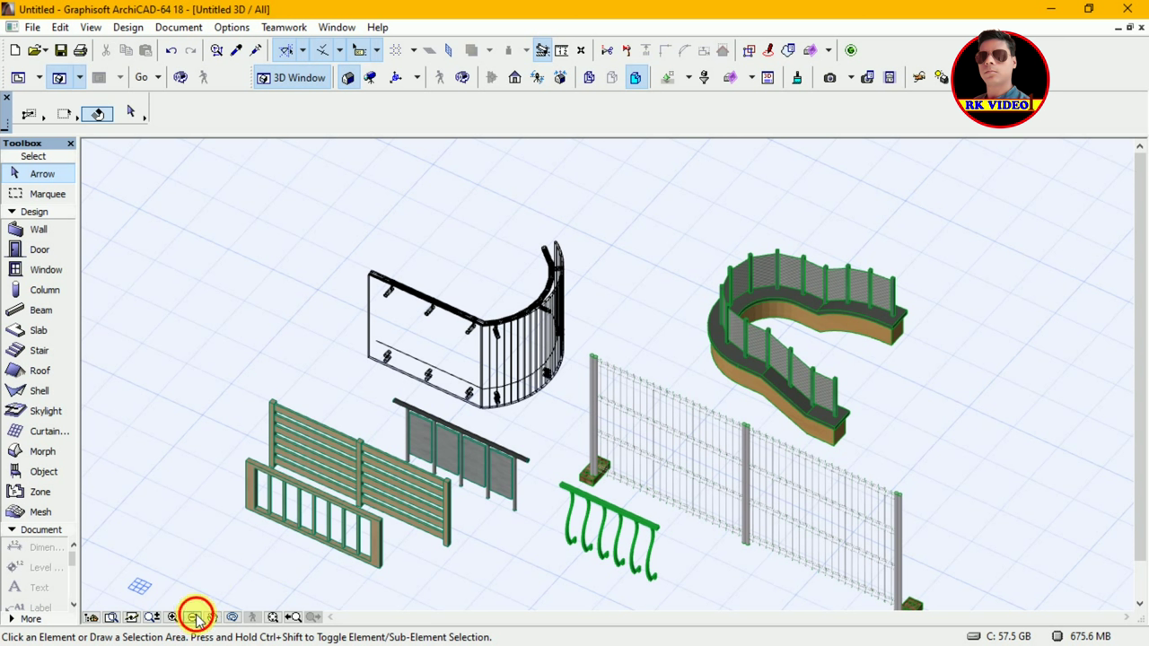
{"action": "left_click", "coordinate": [774, 332]}
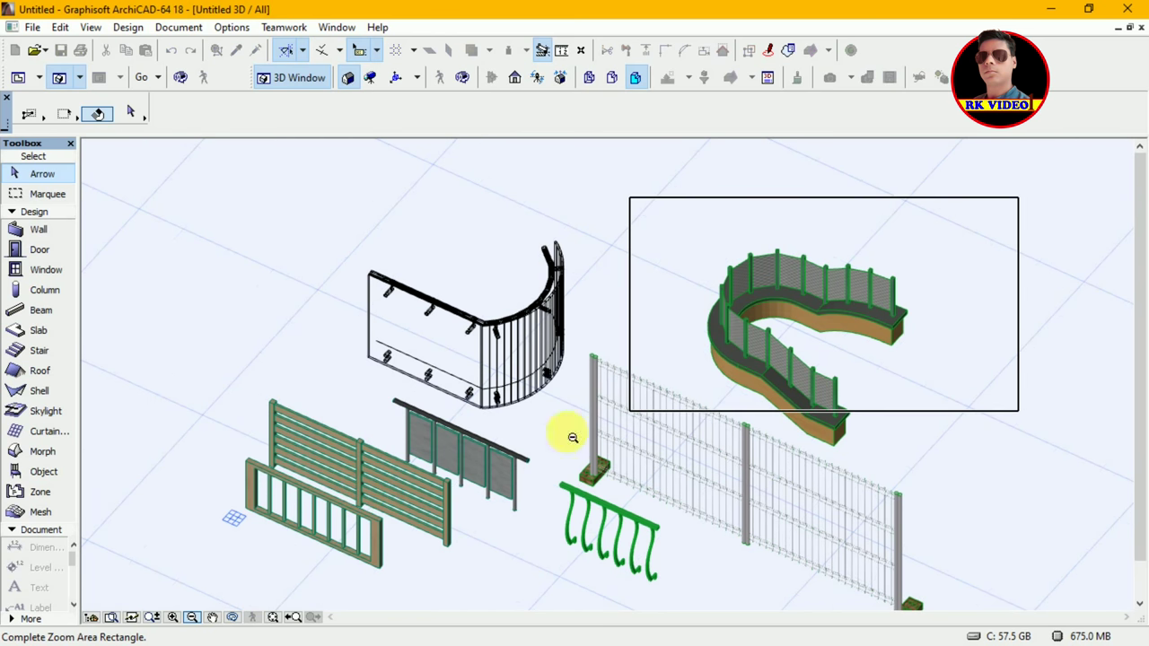
{"action": "left_click", "coordinate": [256, 592]}
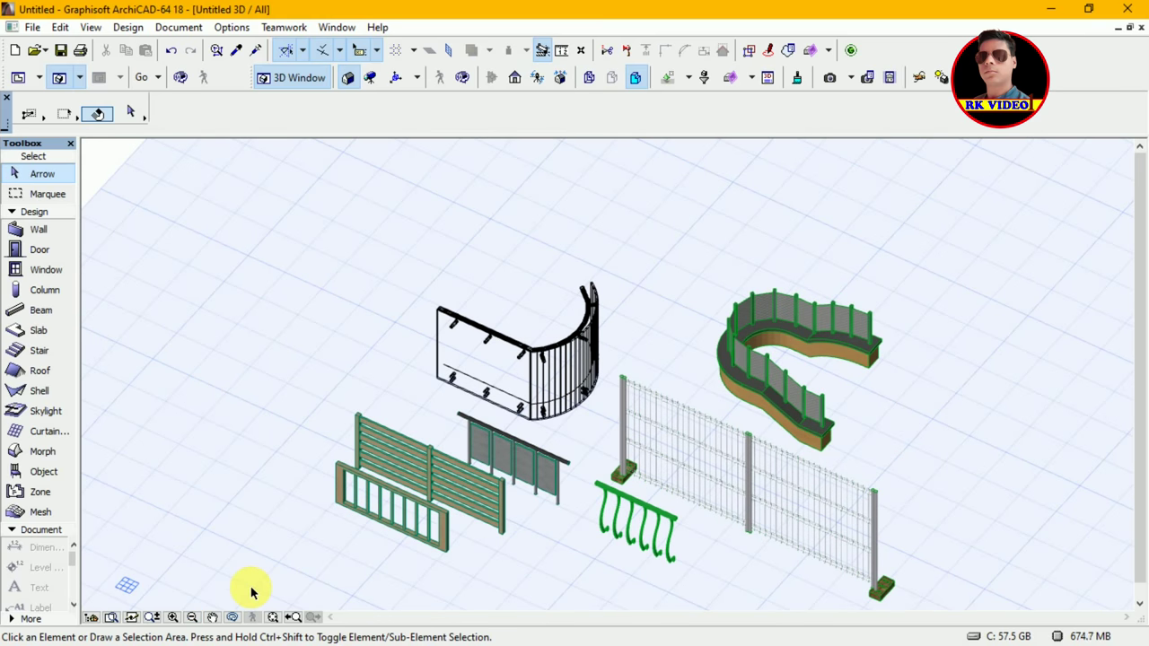
Step: Orbit the fence group, pan it up and slightly left, and orbit again to a new side view
{"action": "key", "text": "o"}
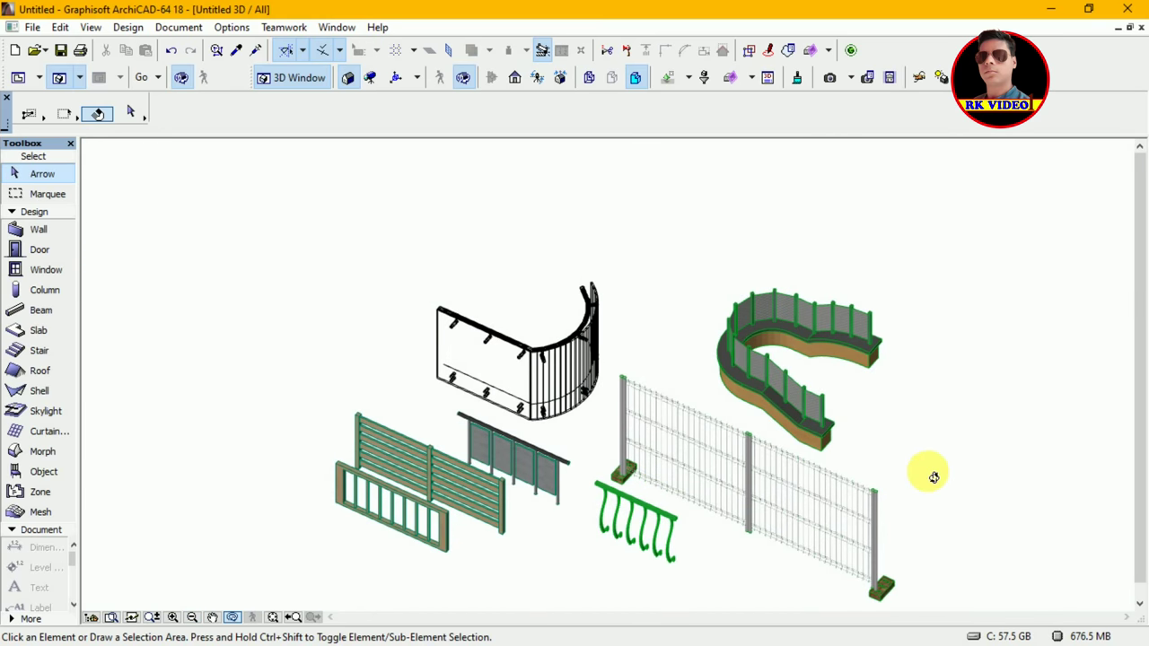
{"action": "mouse_move", "coordinate": [943, 464]}
{"action": "left_mouse_down"}
{"action": "mouse_move", "coordinate": [852, 444]}
{"action": "mouse_move", "coordinate": [728, 490]}
{"action": "mouse_move", "coordinate": [839, 431]}
{"action": "mouse_move", "coordinate": [864, 428]}
{"action": "mouse_move", "coordinate": [859, 448]}
{"action": "mouse_move", "coordinate": [931, 464]}
{"action": "left_mouse_up"}
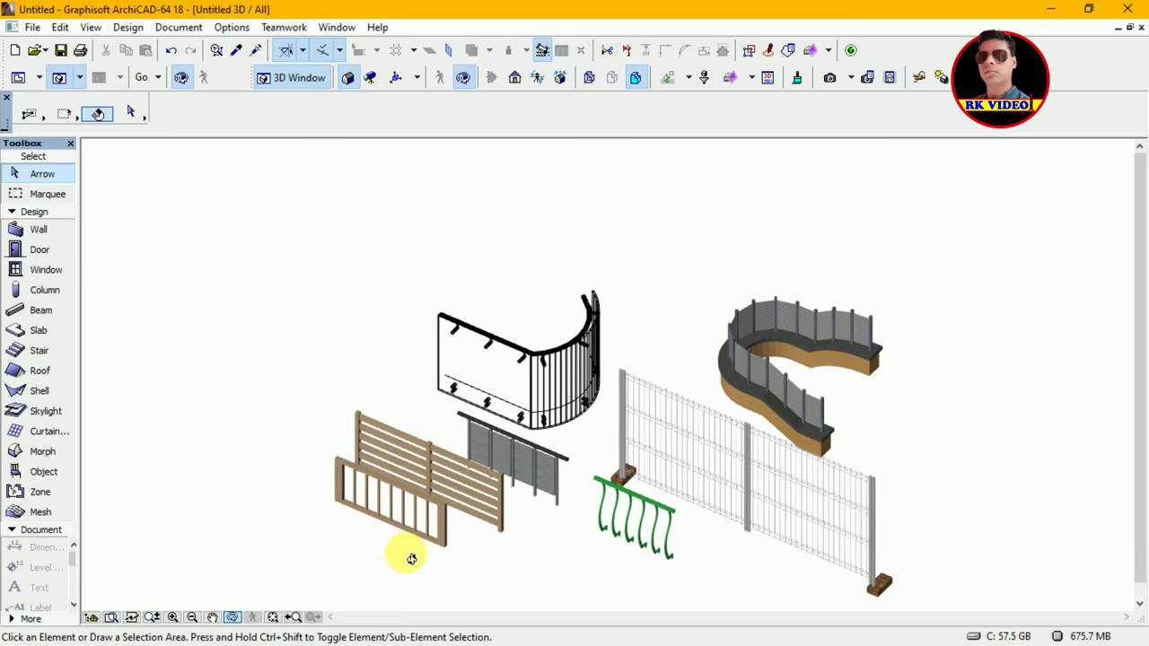
{"action": "left_click", "coordinate": [210, 618]}
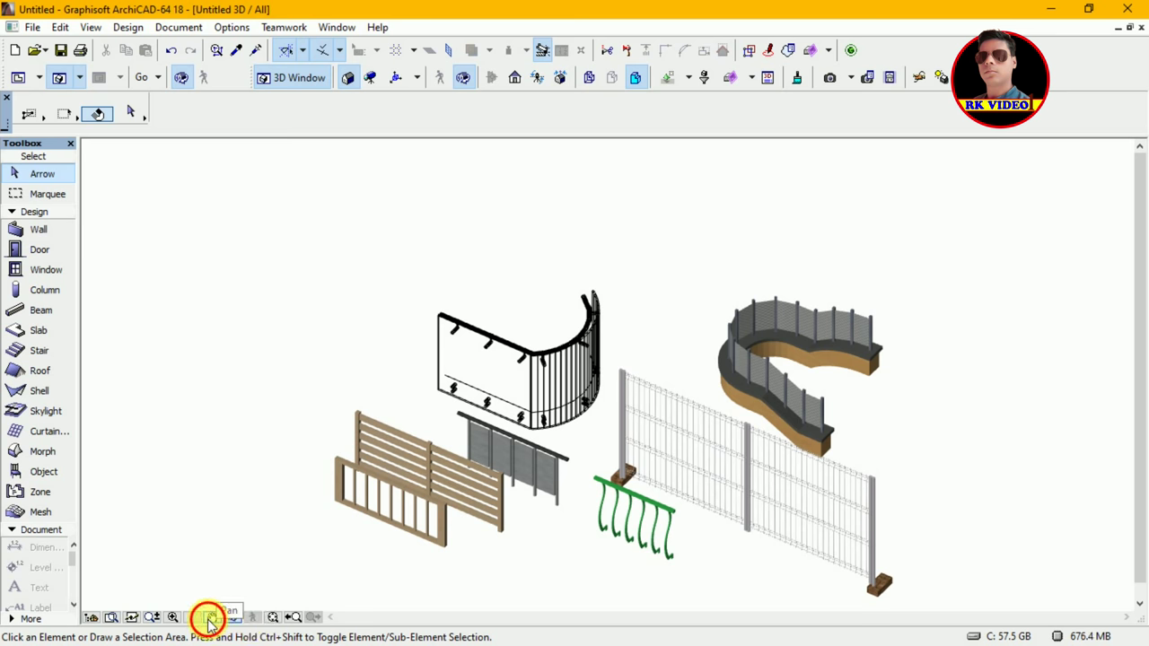
{"action": "left_click_drag", "start_coordinate": [648, 518], "coordinate": [632, 451]}
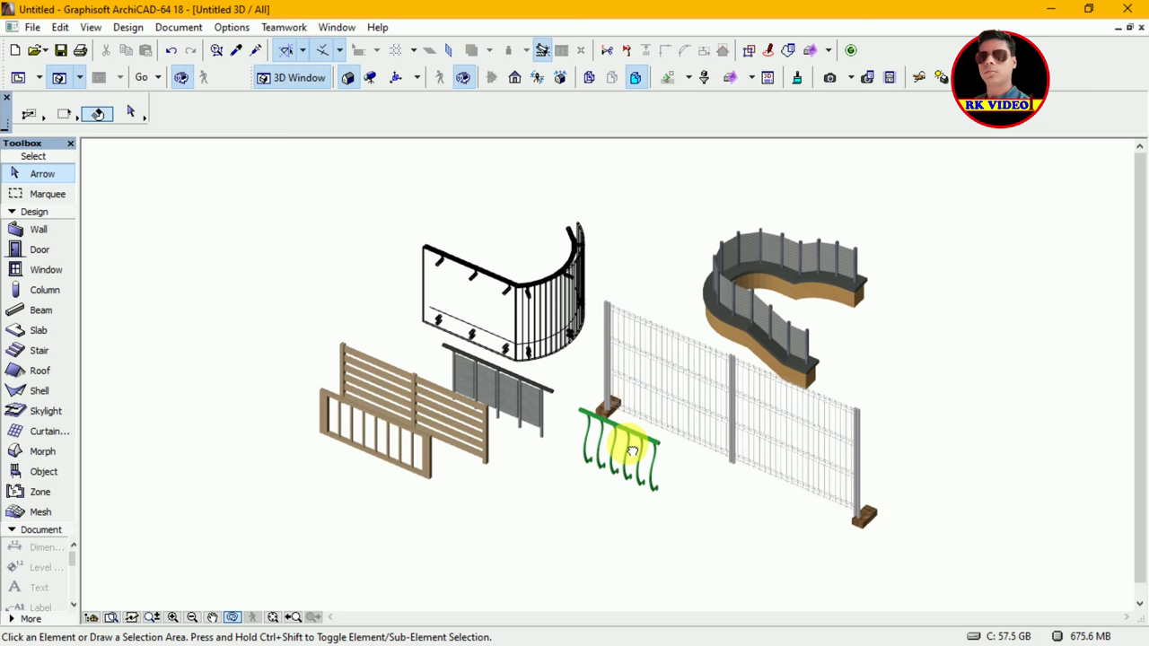
{"action": "mouse_move", "coordinate": [733, 476]}
{"action": "left_mouse_down"}
{"action": "mouse_move", "coordinate": [628, 493]}
{"action": "mouse_move", "coordinate": [667, 482]}
{"action": "mouse_move", "coordinate": [686, 502]}
{"action": "mouse_move", "coordinate": [688, 483]}
{"action": "mouse_move", "coordinate": [663, 494]}
{"action": "left_mouse_up"}
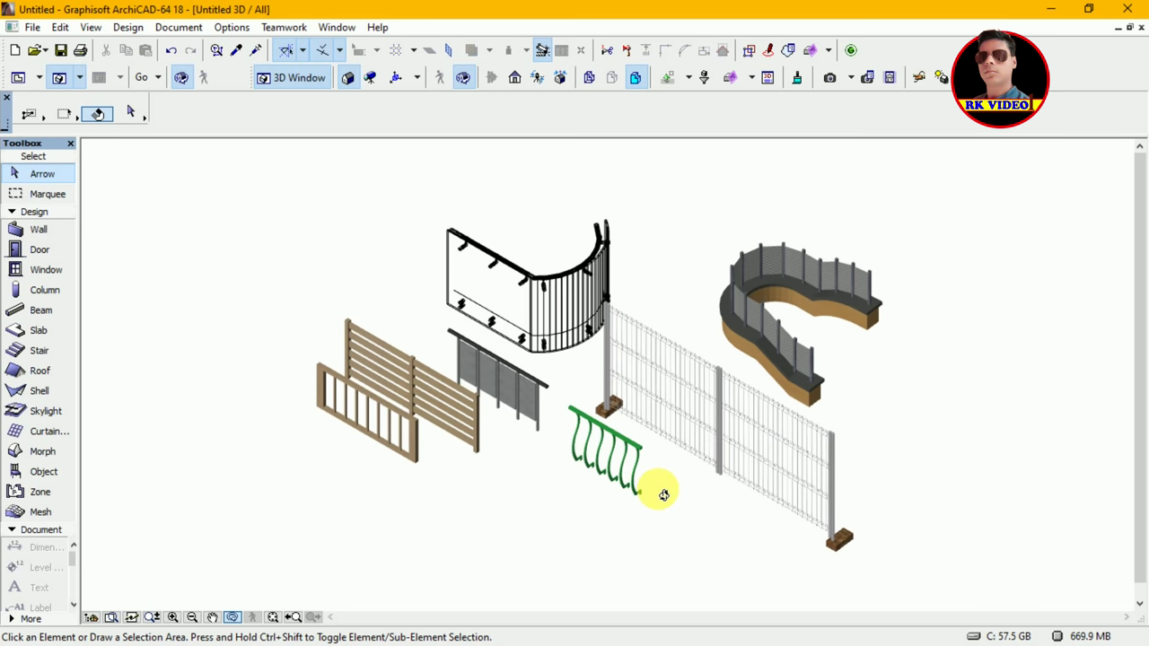
{"action": "mouse_move", "coordinate": [518, 493]}
{"action": "left_mouse_down"}
{"action": "mouse_move", "coordinate": [580, 500]}
{"action": "mouse_move", "coordinate": [580, 513]}
{"action": "mouse_move", "coordinate": [580, 484]}
{"action": "left_mouse_up"}
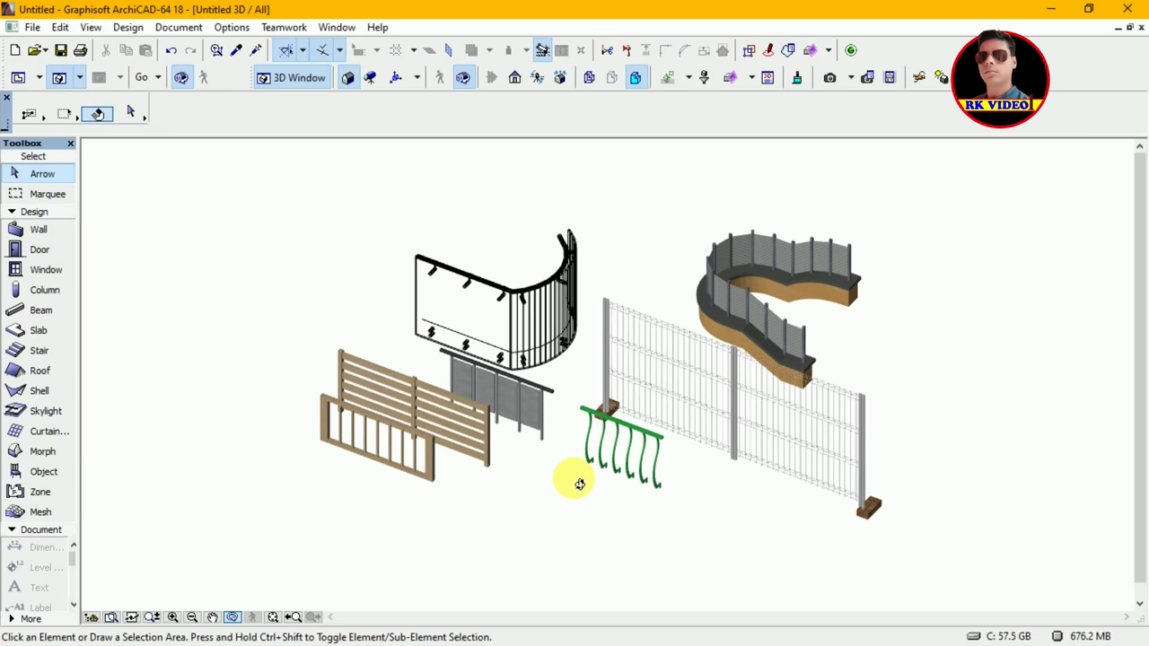
{"action": "key", "text": "Escape"}
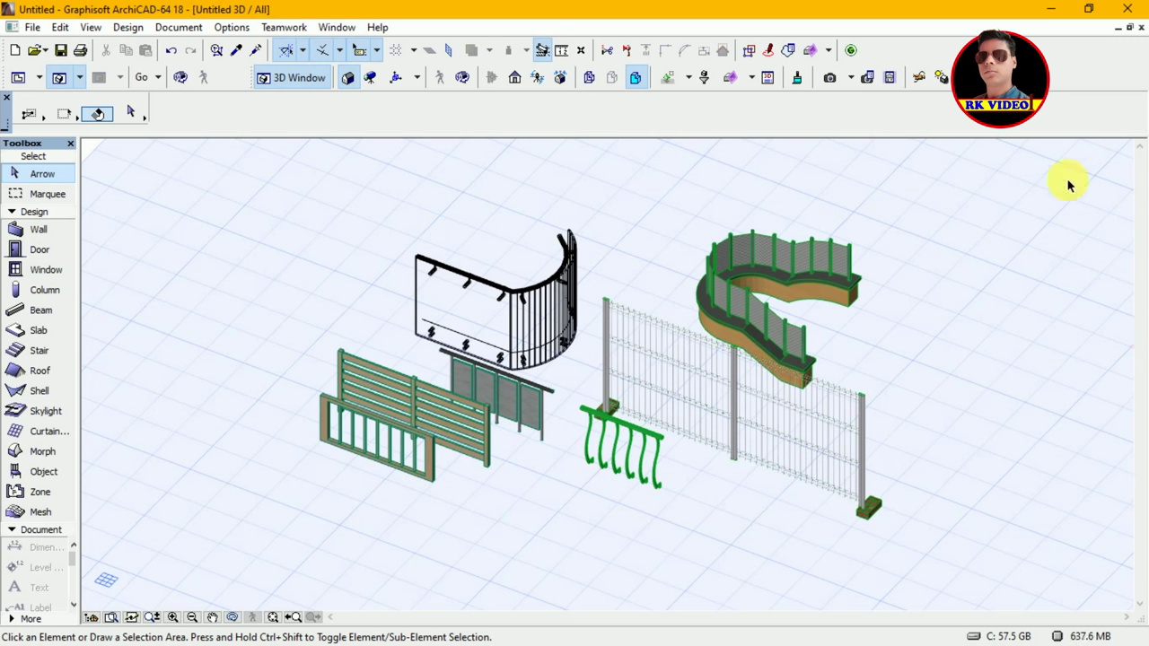
Step: Orbit the group to another angle, leave orbit mode, and minimize ArchiCAD to the desktop
{"action": "key", "text": "o"}
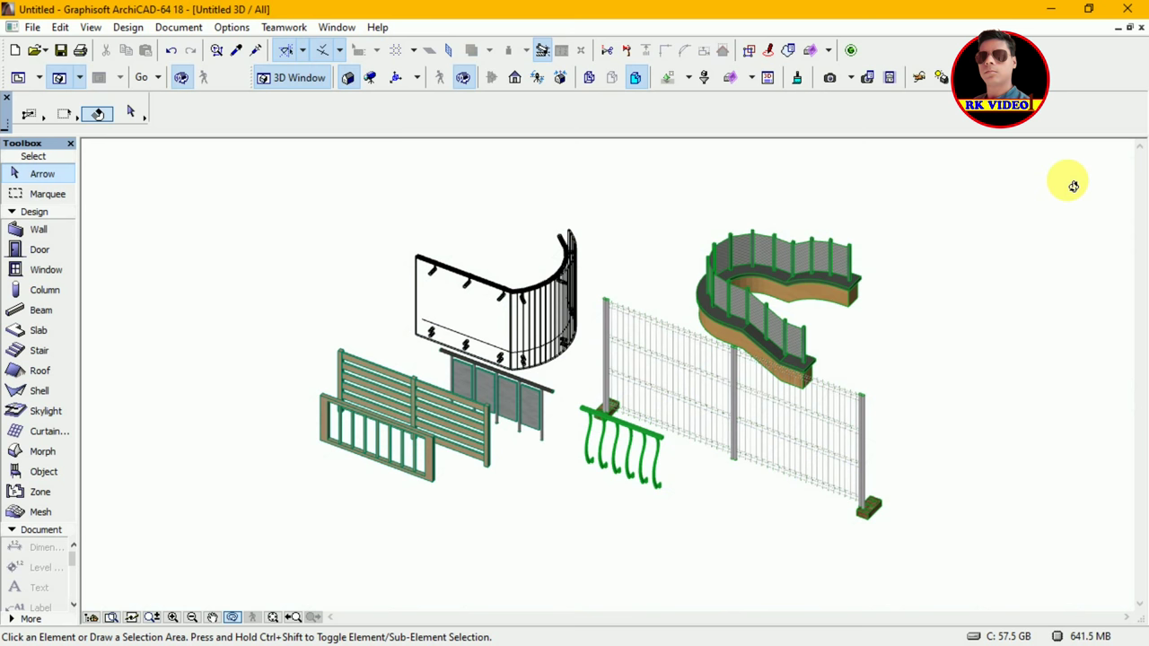
{"action": "left_click_drag", "start_coordinate": [1030, 245], "coordinate": [998, 272]}
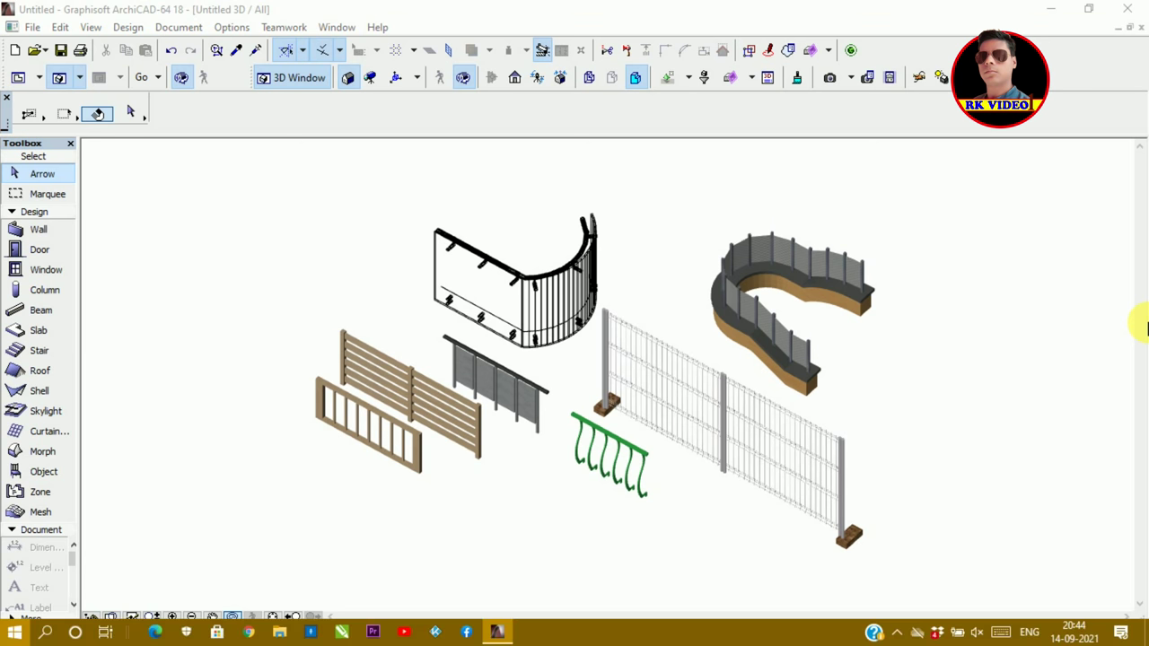
{"action": "key", "text": "super"}
{"action": "key", "text": "Escape"}
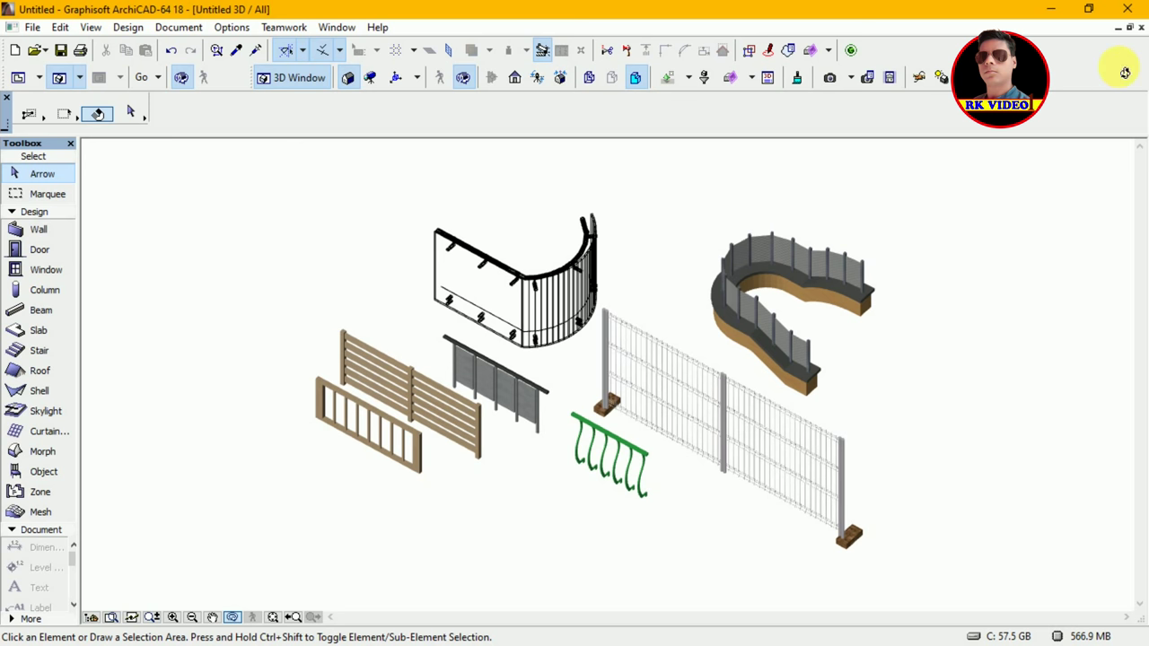
{"action": "key", "text": "ctrl+a"}
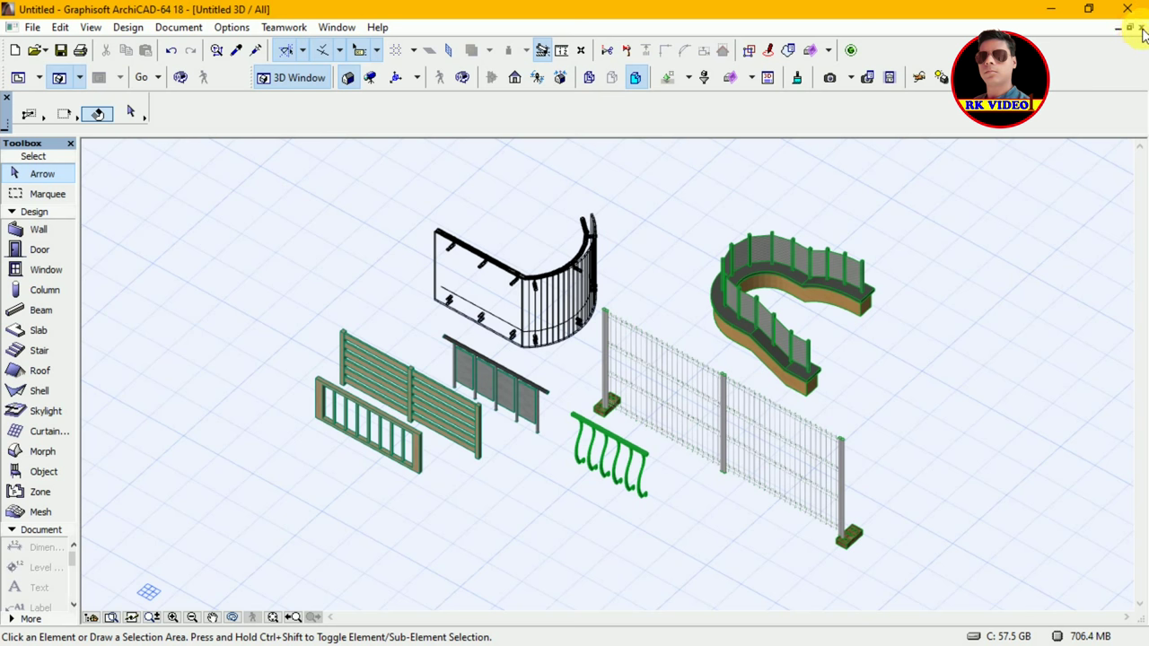
{"action": "left_click", "coordinate": [1052, 9]}
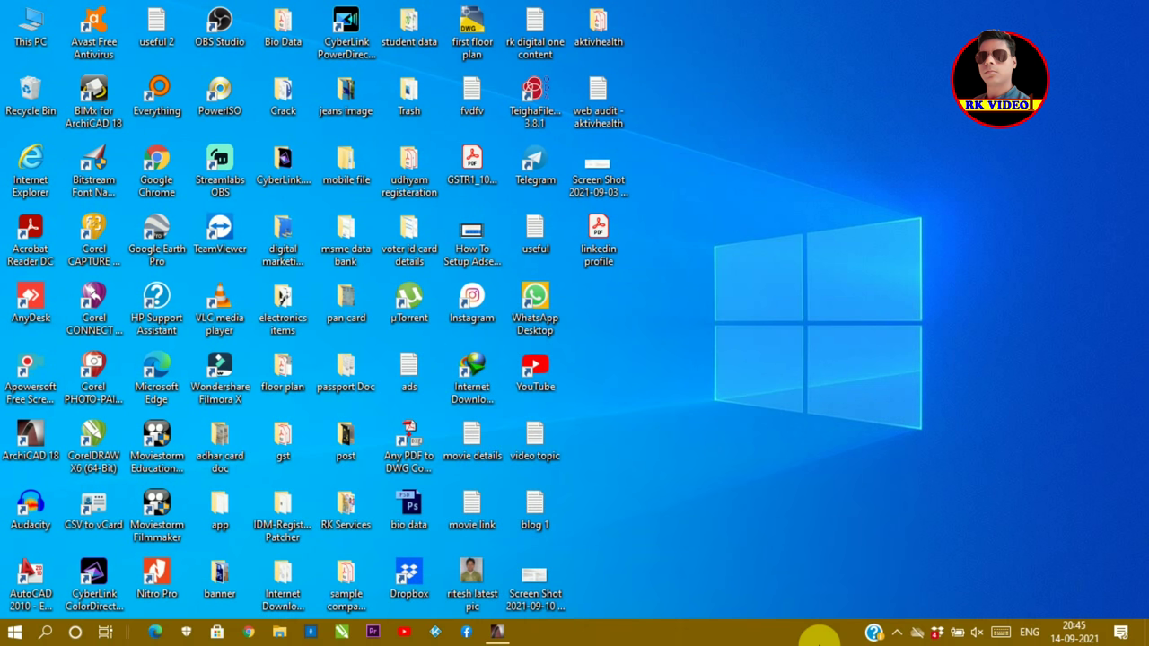
Step: Stop the screen recorder from its icon in the hidden system tray
{"action": "left_click", "coordinate": [898, 633]}
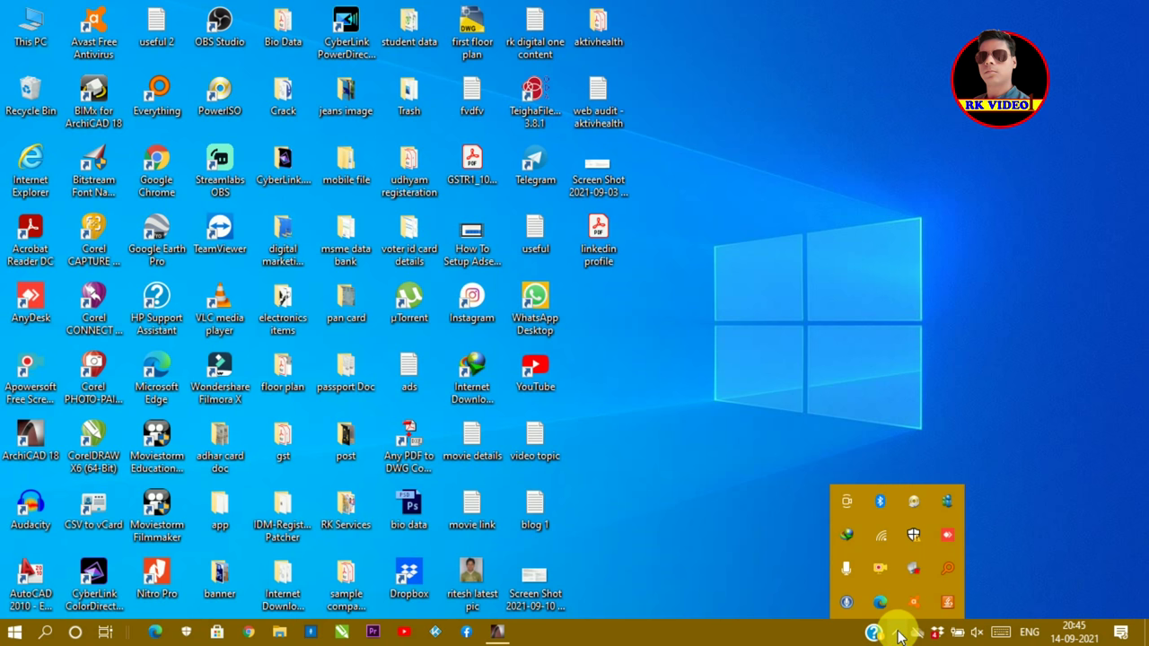
{"action": "right_click", "coordinate": [883, 573]}
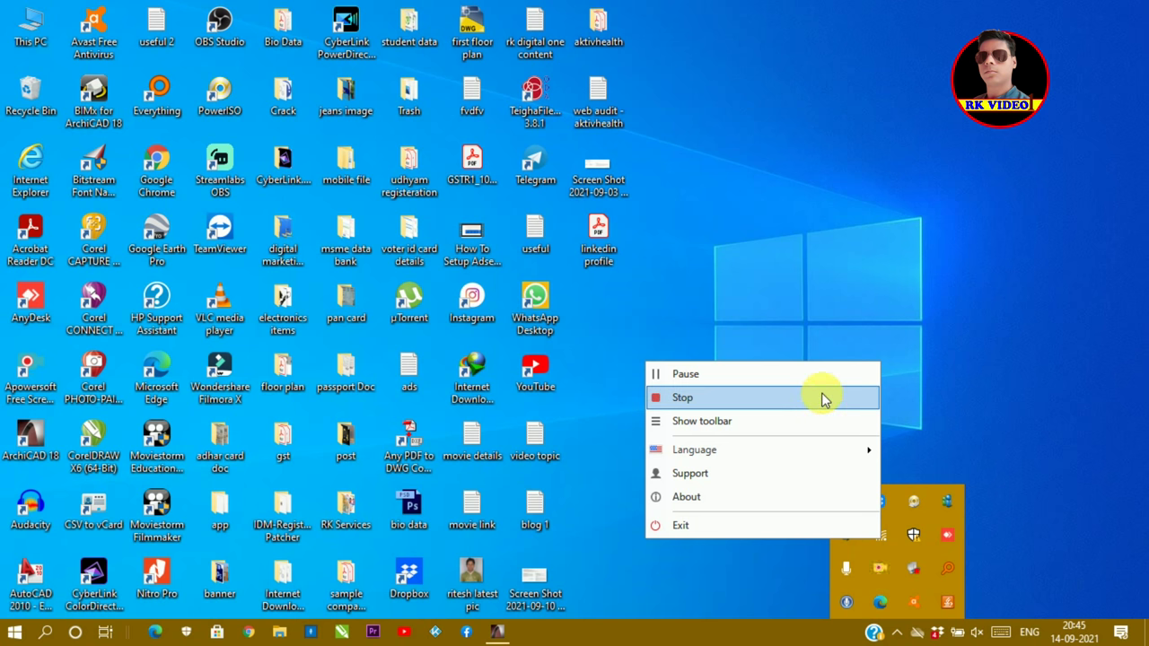
{"action": "left_click", "coordinate": [824, 399]}
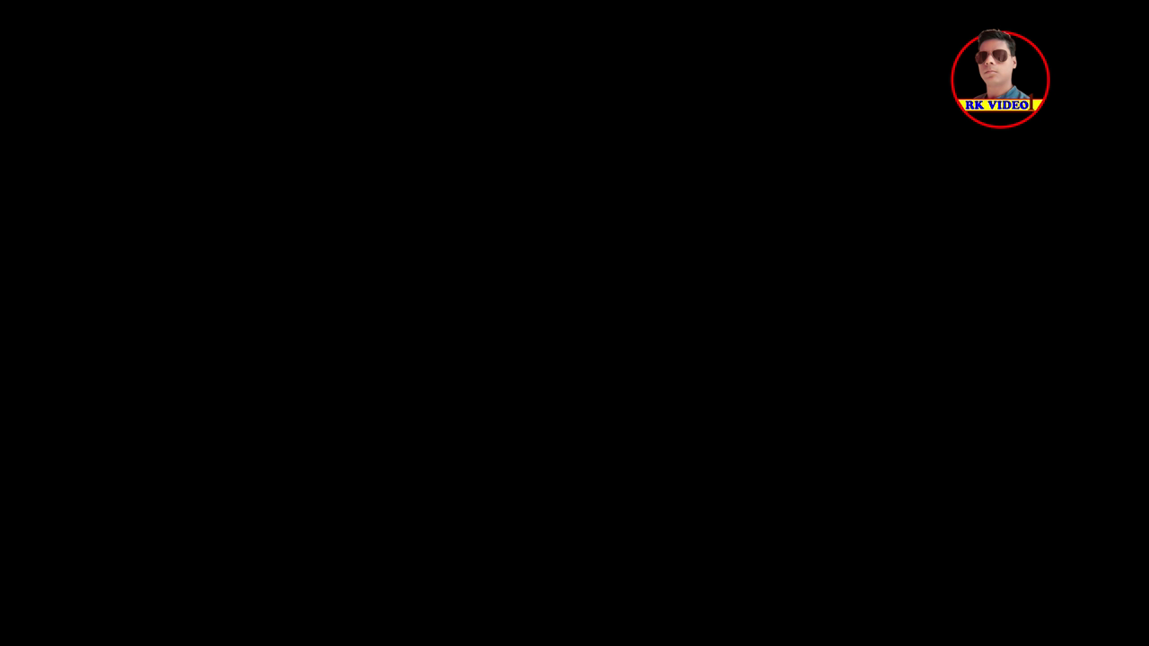